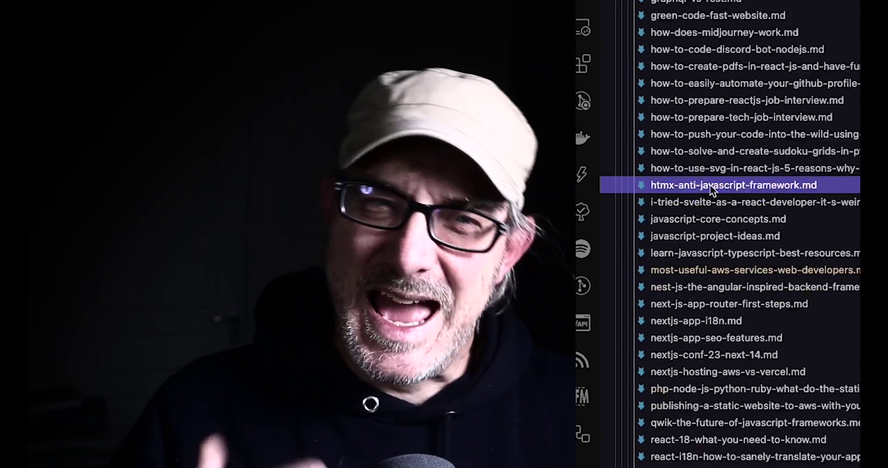
# Scroll past the English markdown posts and expand the fr folder to list the French posts
pyautogui.scroll(-15, 709, 185)
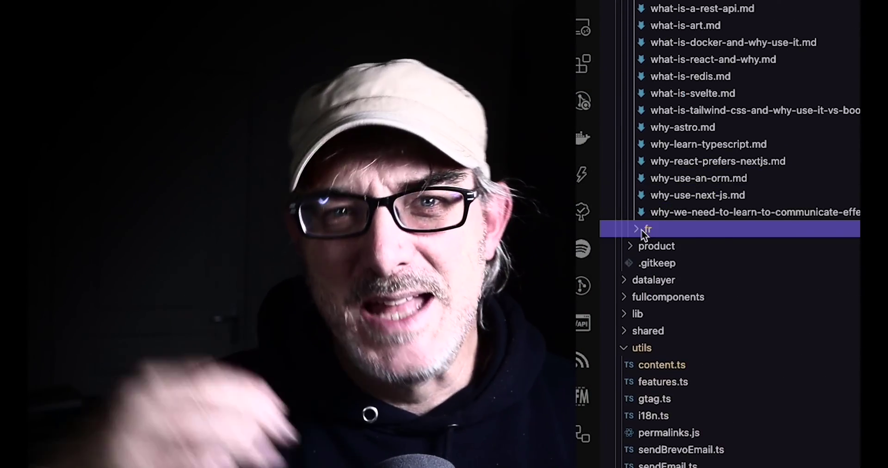
pyautogui.click(643, 230)
pyautogui.scroll(-20, 643, 232)
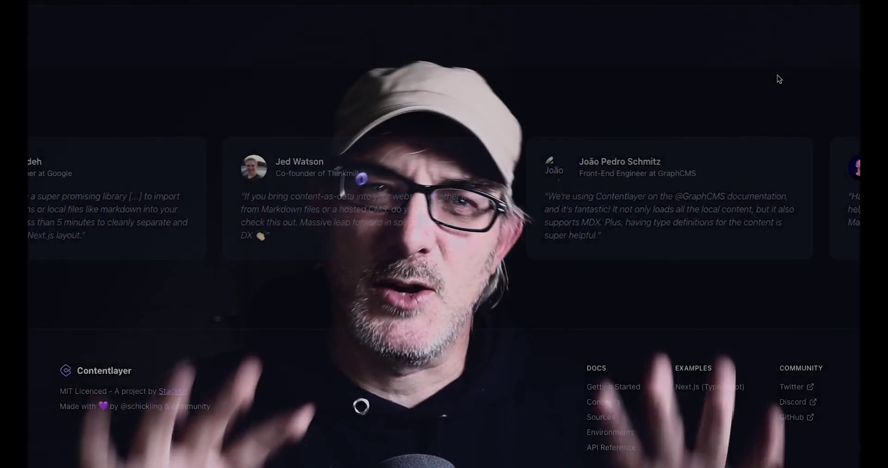
pyautogui.scroll(15, 777, 79)
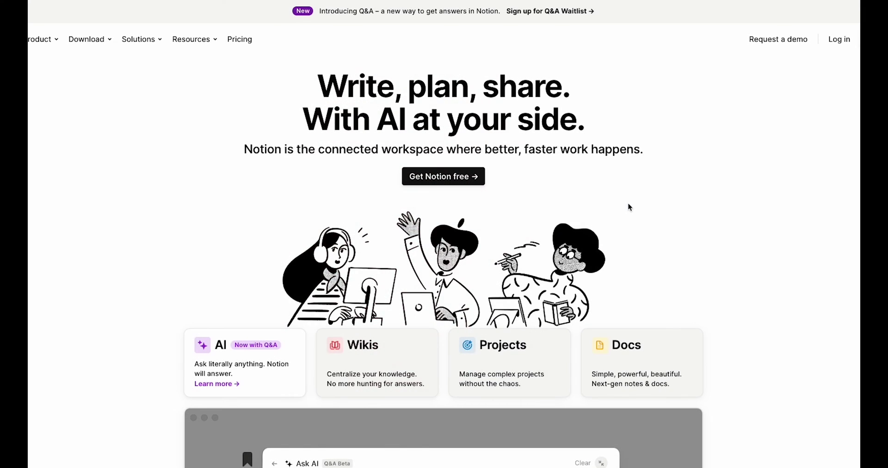
pyautogui.scroll(-3, 628, 206)
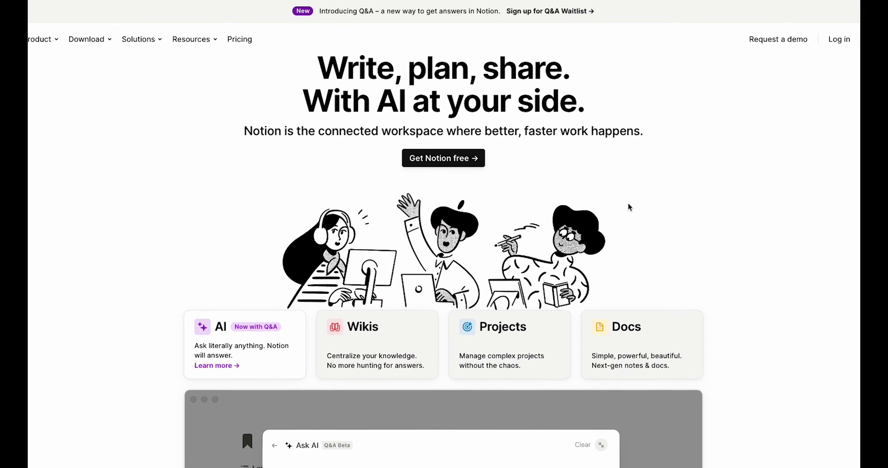
pyautogui.scroll(-15, 627, 206)
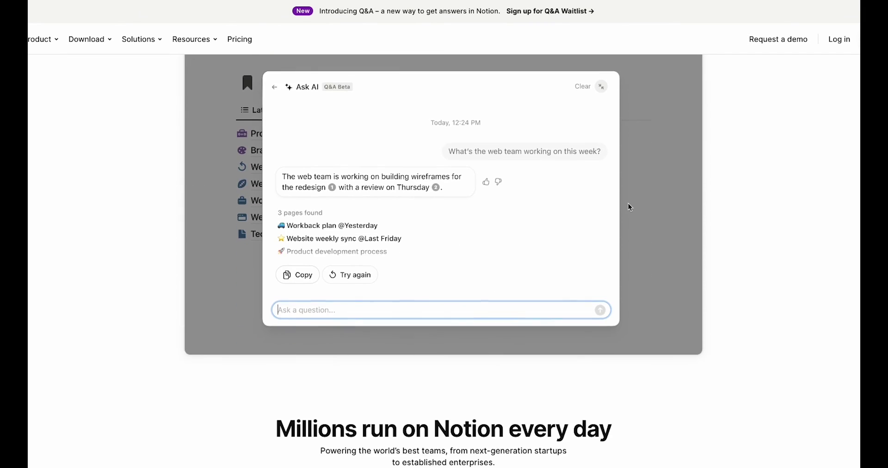
pyautogui.scroll(-12, 628, 207)
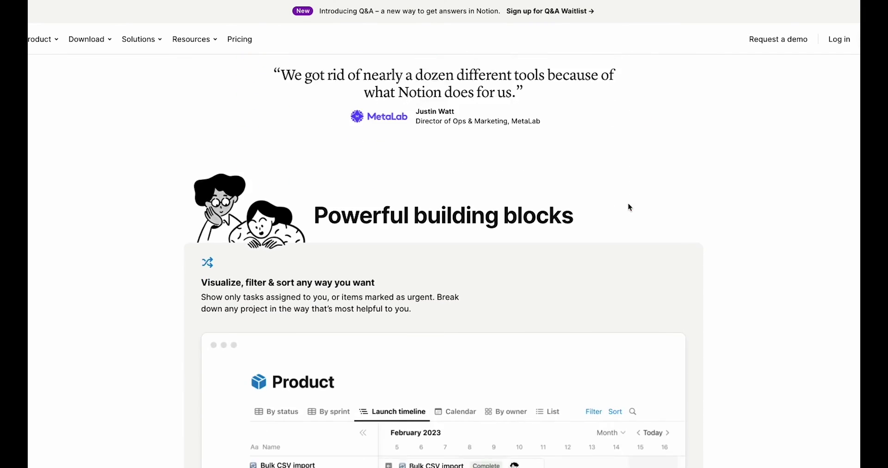
pyautogui.scroll(-15, 628, 206)
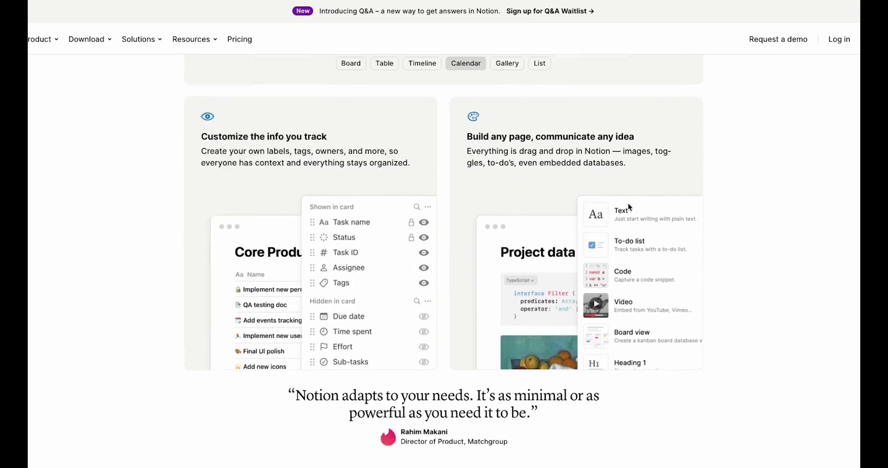
pyautogui.scroll(-4, 628, 207)
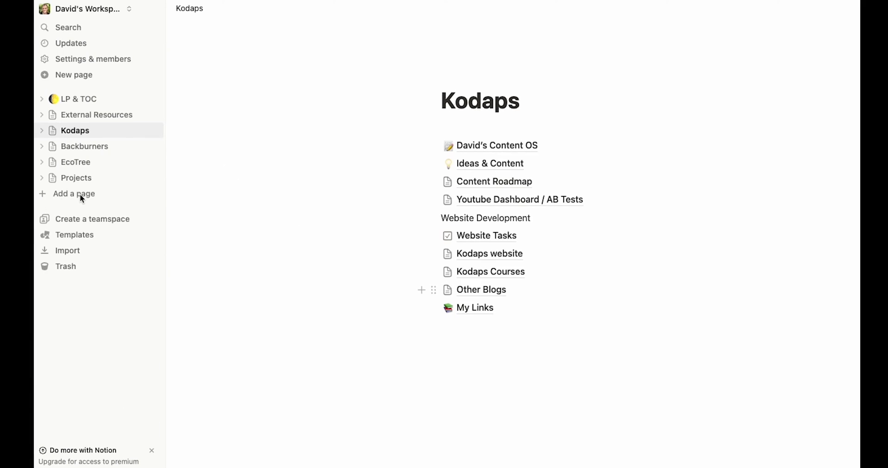
# Create a new top-level page titled 'Website'
pyautogui.click(80, 193)
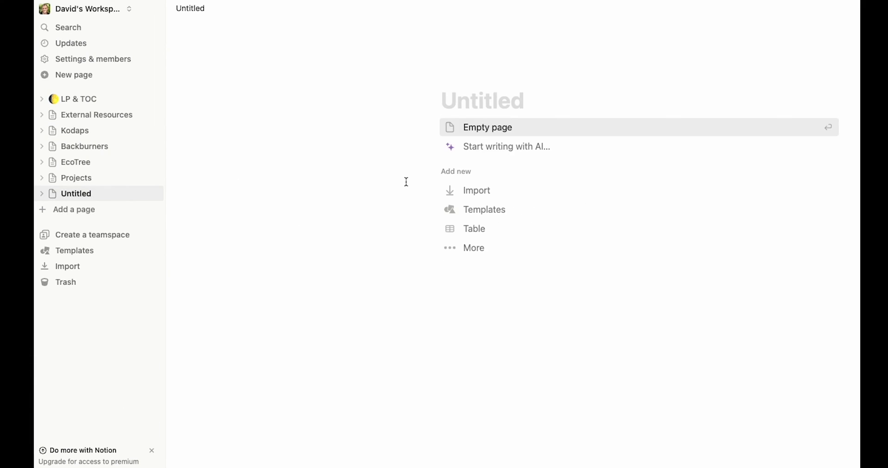
pyautogui.write('Website')
pyautogui.press('Return')
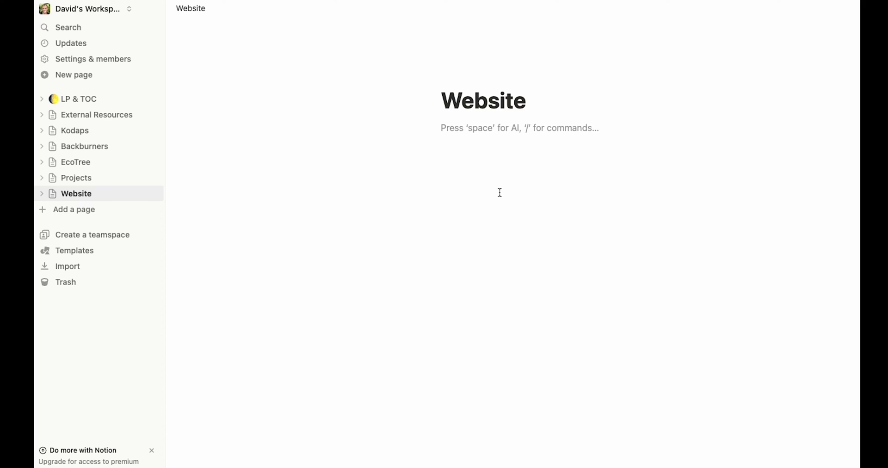
# Add a 'Blog posts' sub-page to Website and insert a second sub-page below it
pyautogui.write('/pag')
pyautogui.click(509, 168)
pyautogui.write('Blog posts')
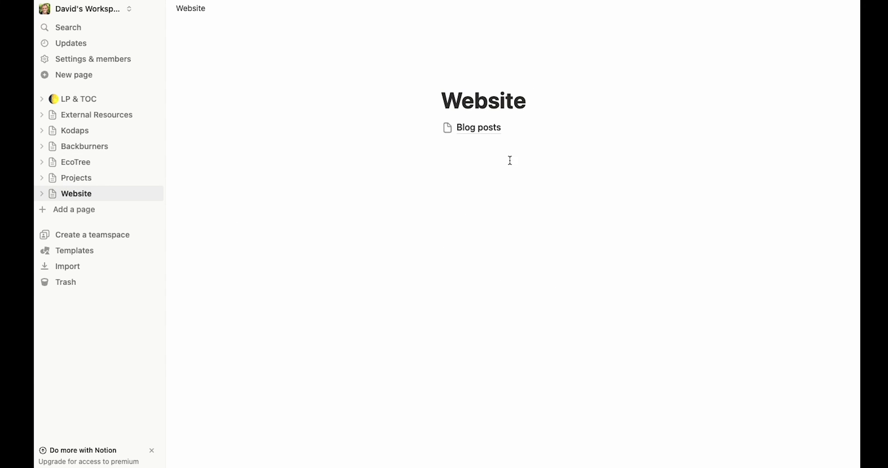
pyautogui.click(478, 160)
pyautogui.write('/')
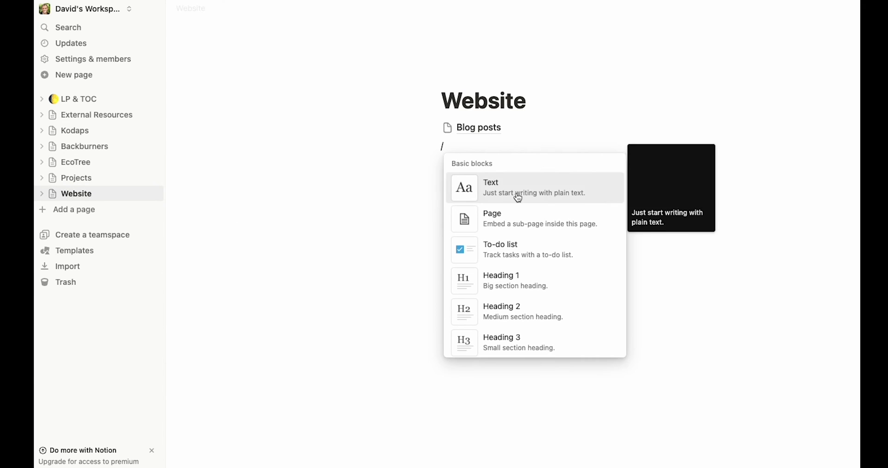
pyautogui.click(497, 216)
# Title the sub-page 'Portfolio', make it a new empty table, and rename the Name column to title
pyautogui.write('Portfolio')
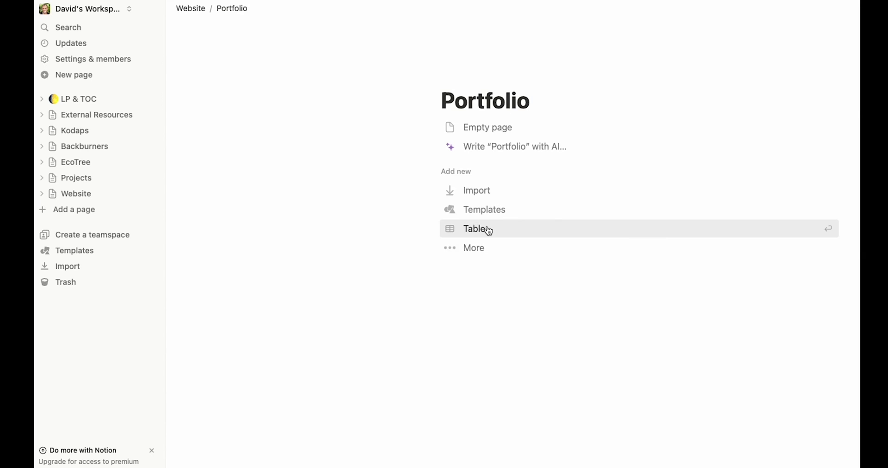
pyautogui.click(485, 229)
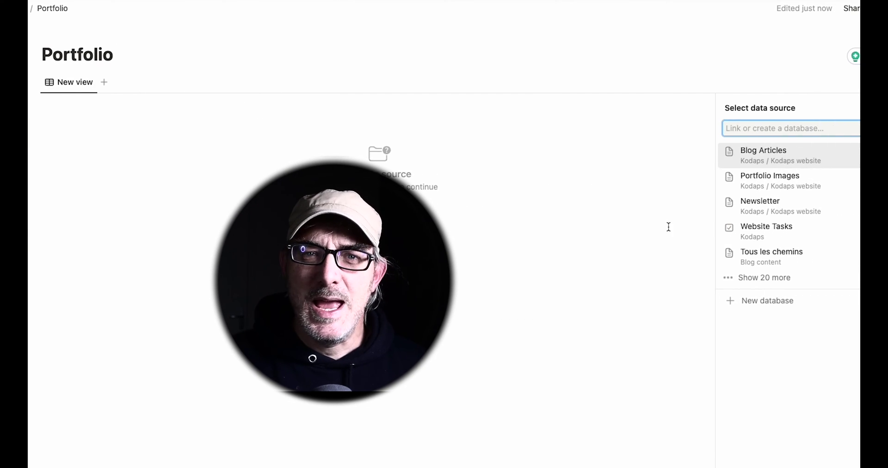
pyautogui.click(751, 306)
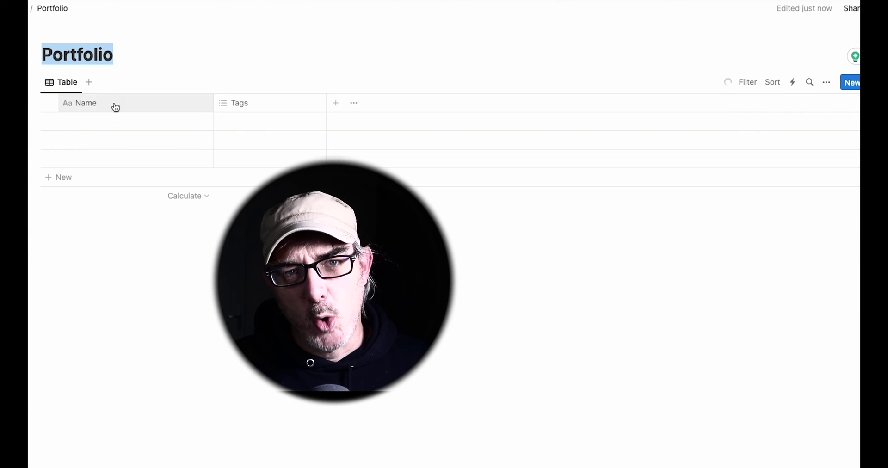
pyautogui.click(96, 104)
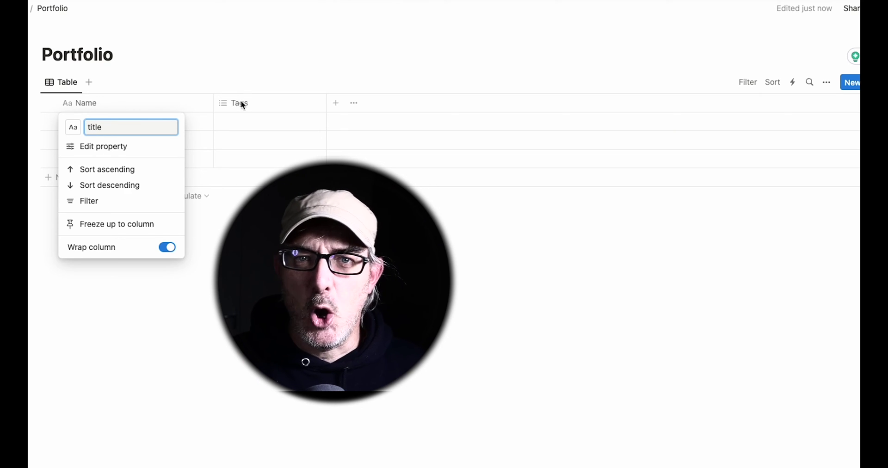
pyautogui.press('Return')
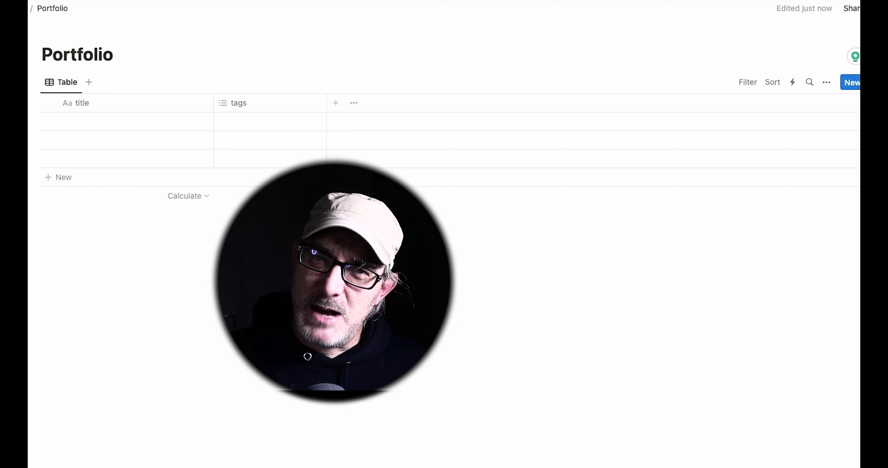
# Add a Date column named date and a Text column named location to the table
pyautogui.click(357, 104)
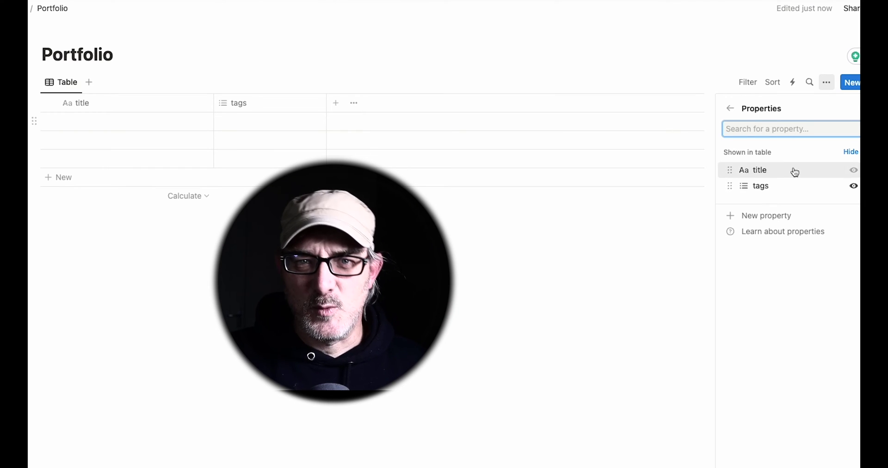
pyautogui.click(774, 216)
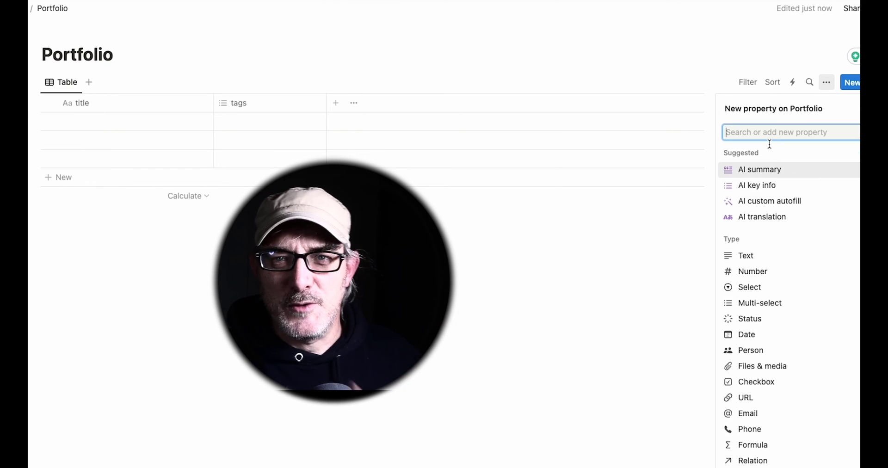
pyautogui.click(752, 334)
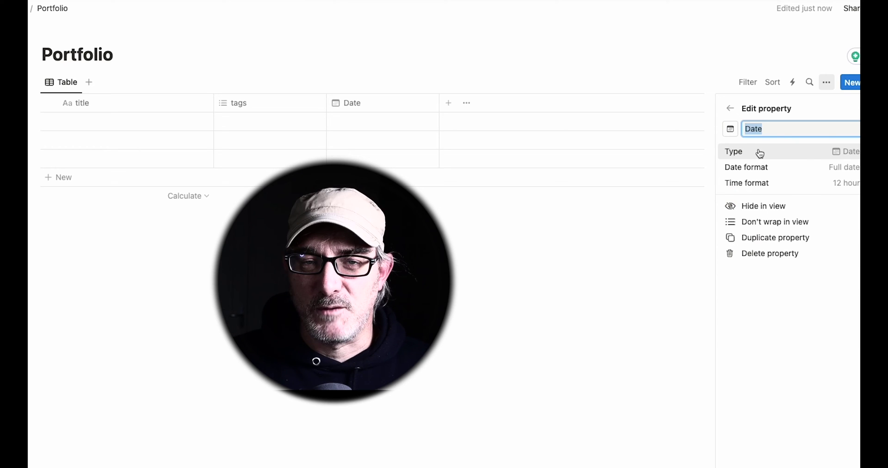
pyautogui.press('Return')
pyautogui.click(755, 229)
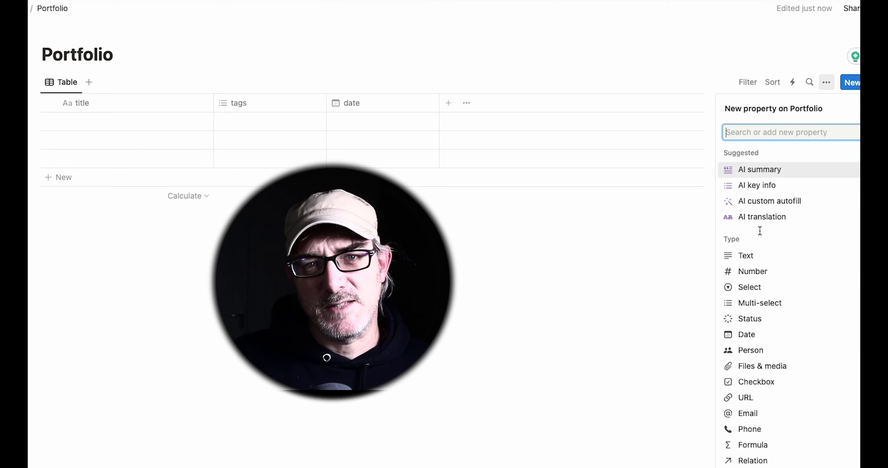
pyautogui.click(752, 257)
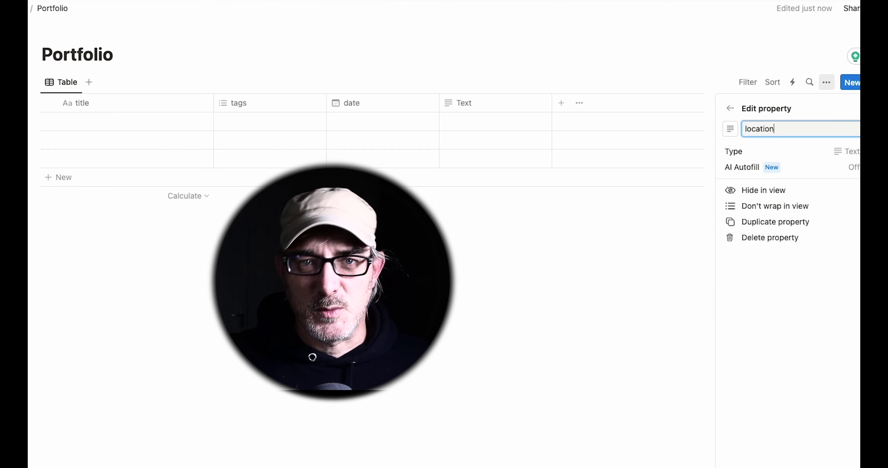
pyautogui.press('Return')
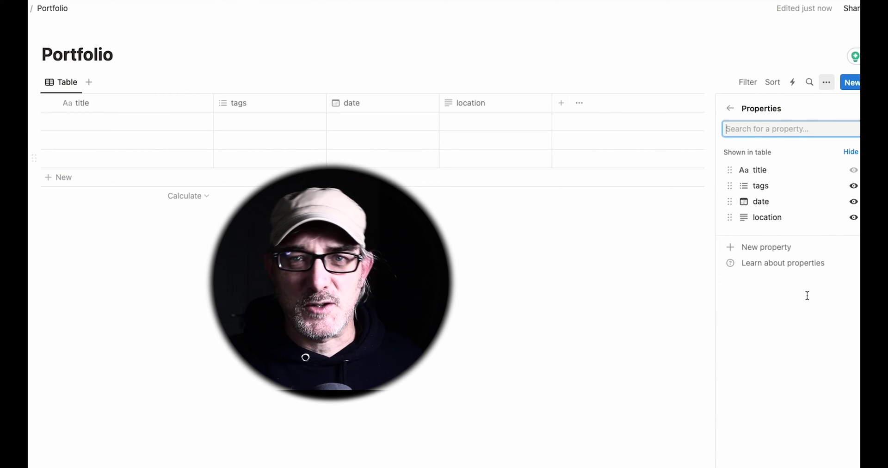
# Add a Checkbox column named enabled and a Files & media column named image
pyautogui.click(792, 249)
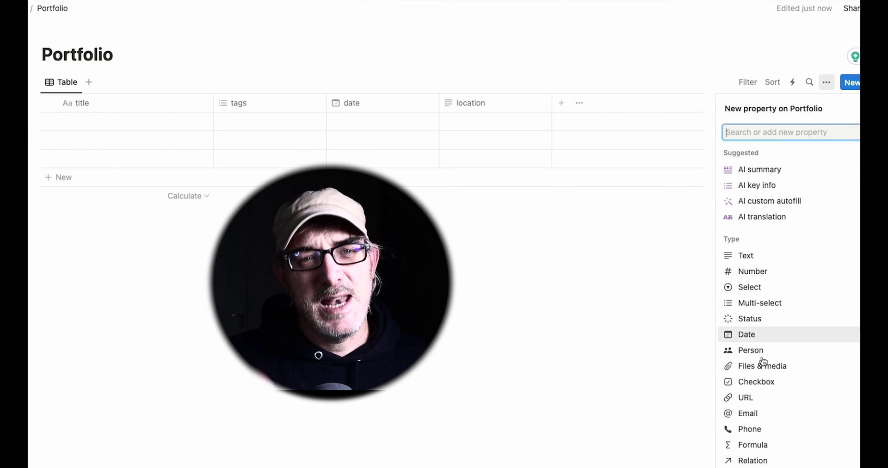
pyautogui.click(764, 382)
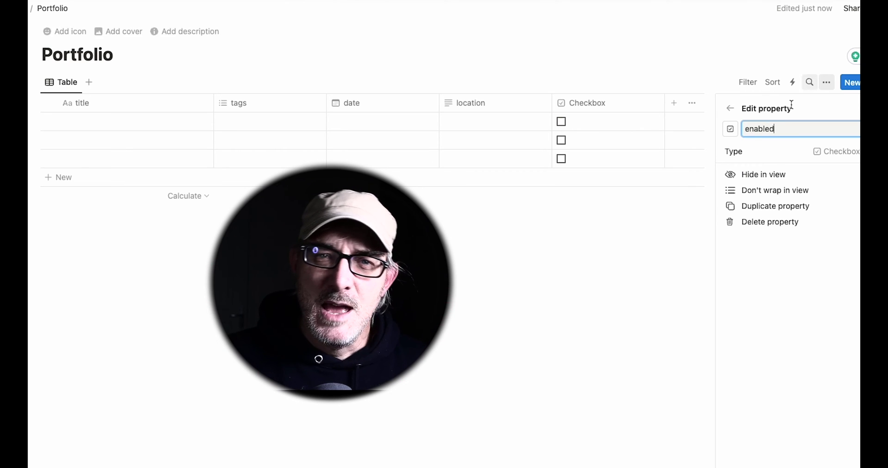
pyautogui.write('enabled')
pyautogui.click(644, 165)
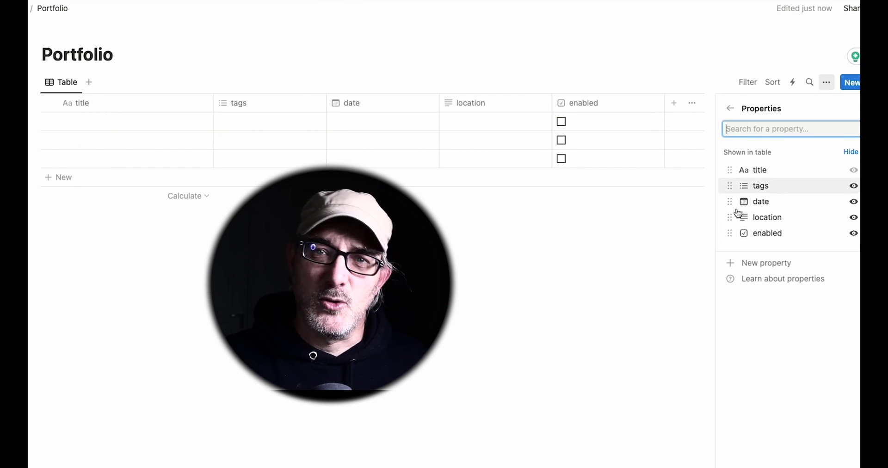
pyautogui.click(753, 263)
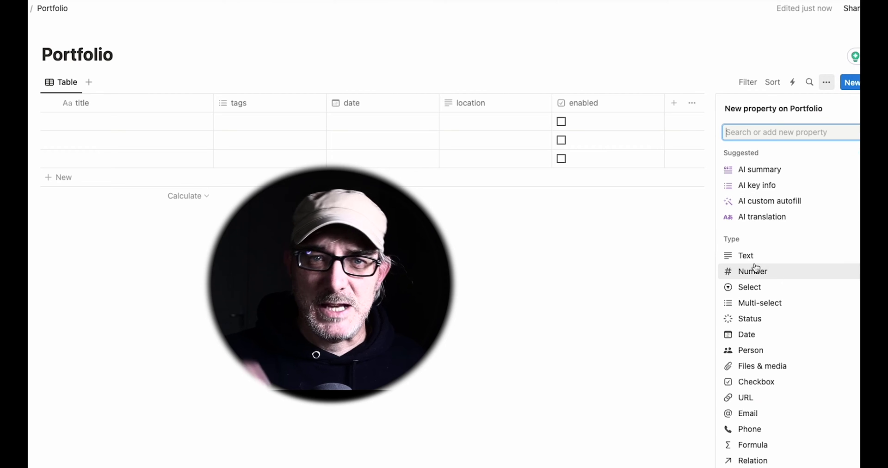
pyautogui.click(758, 367)
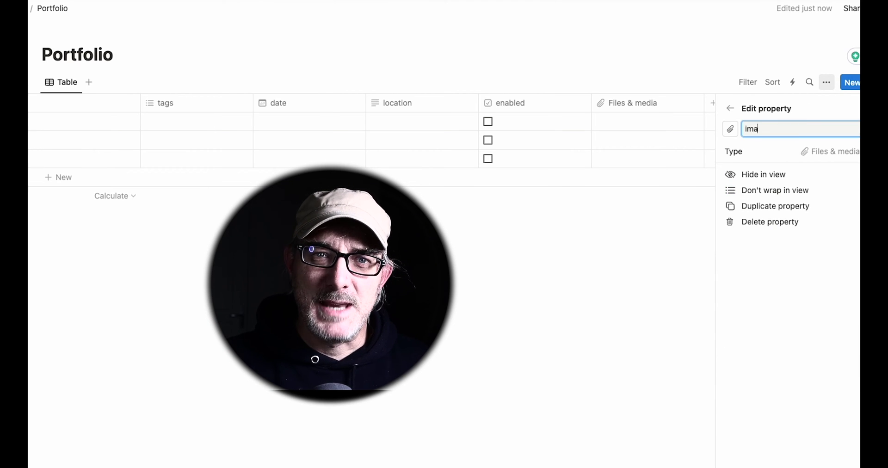
pyautogui.write('image')
pyautogui.click(635, 352)
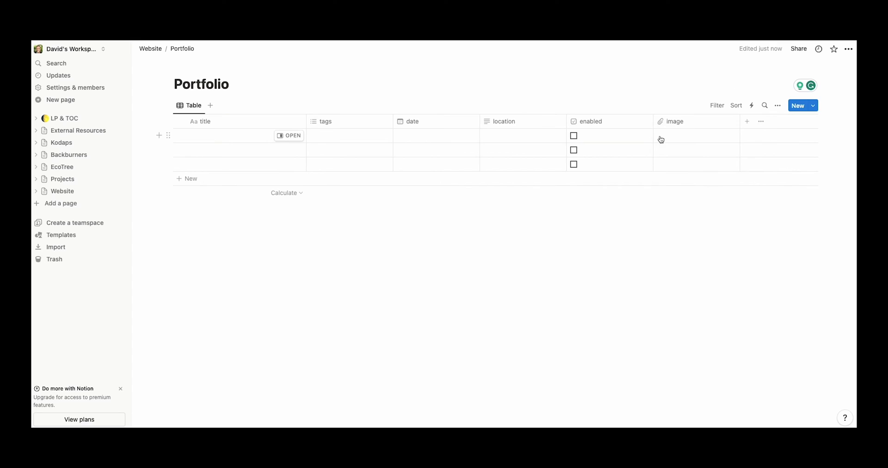
# Attach a photo to the first row, finish its title 'Quais de Seine at dawn', and date it February 14, 2023
pyautogui.click(674, 126)
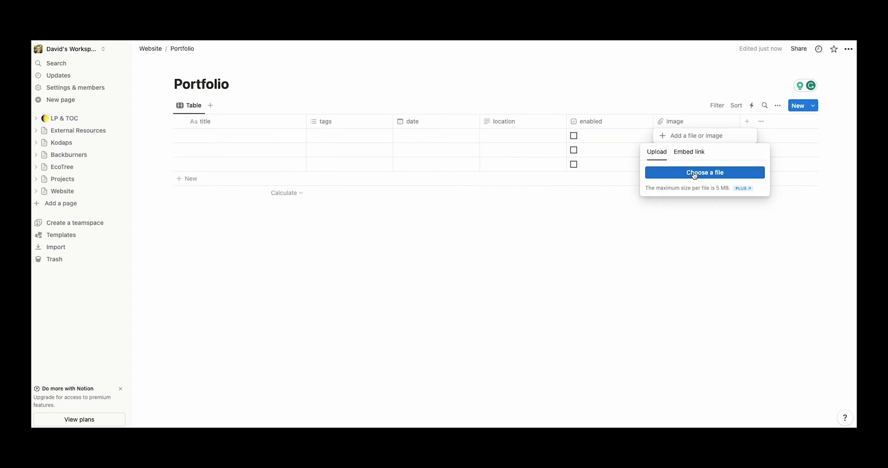
pyautogui.click(718, 167)
pyautogui.doubleClick(564, 142)
pyautogui.press('Escape')
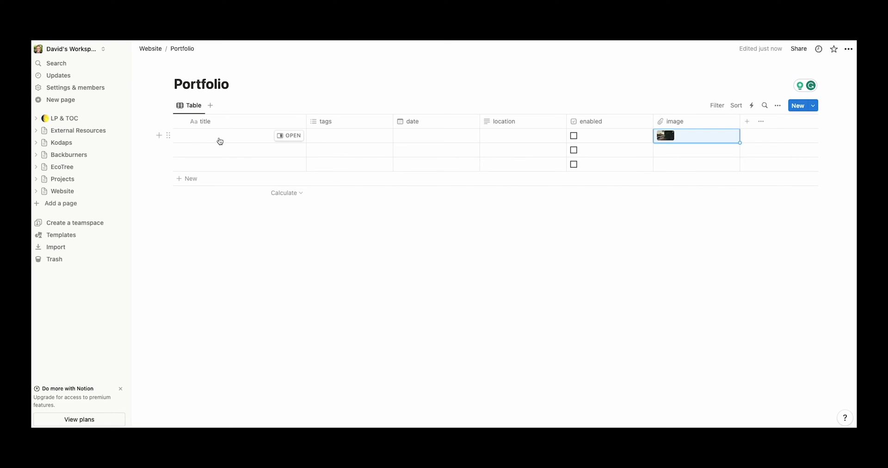
pyautogui.write('awn')
pyautogui.press('Tab')
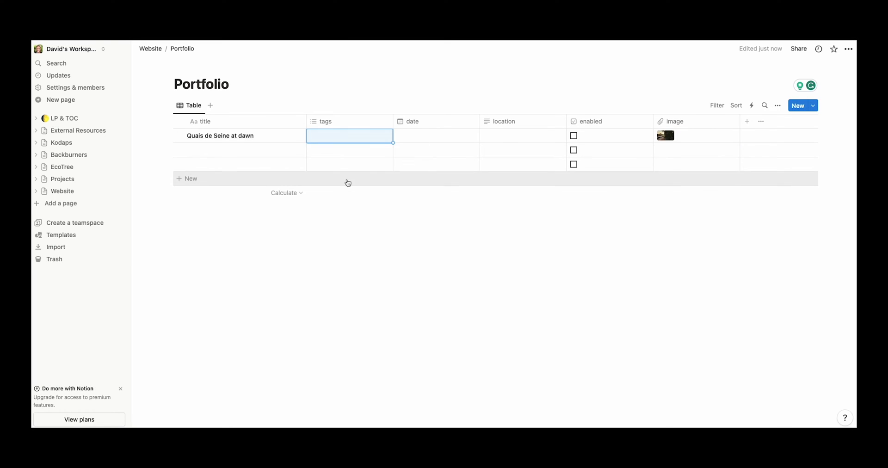
pyautogui.click(435, 135)
pyautogui.click(524, 134)
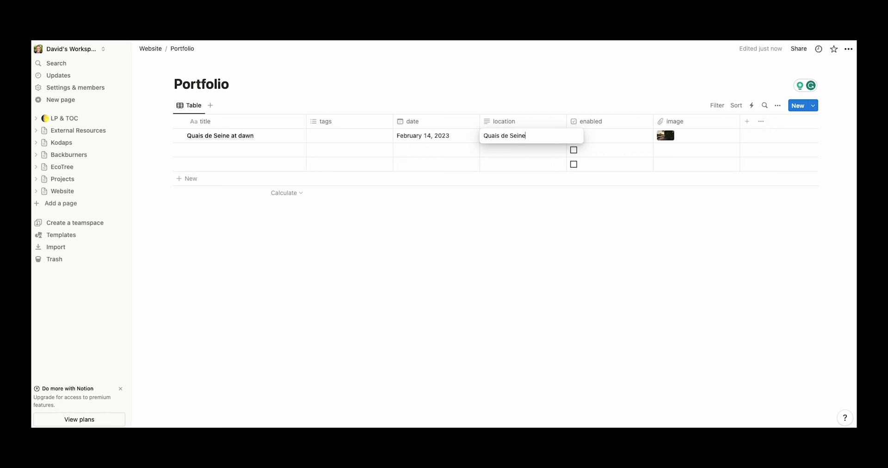
# Attach a photo to the second row and set its date to July 10, 2023
pyautogui.click(679, 151)
pyautogui.click(688, 188)
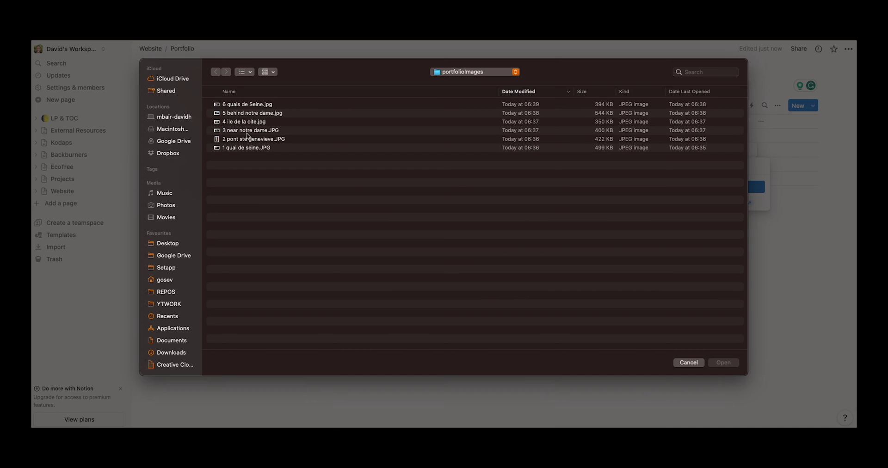
pyautogui.doubleClick(262, 139)
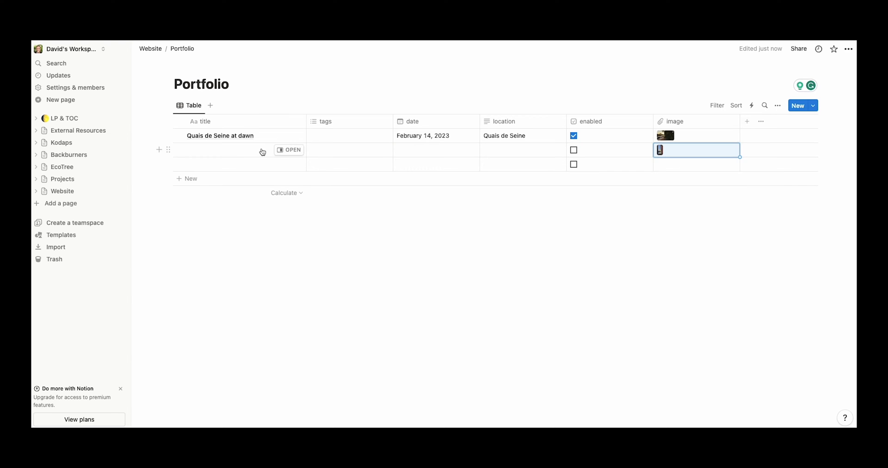
pyautogui.click(439, 151)
pyautogui.click(424, 240)
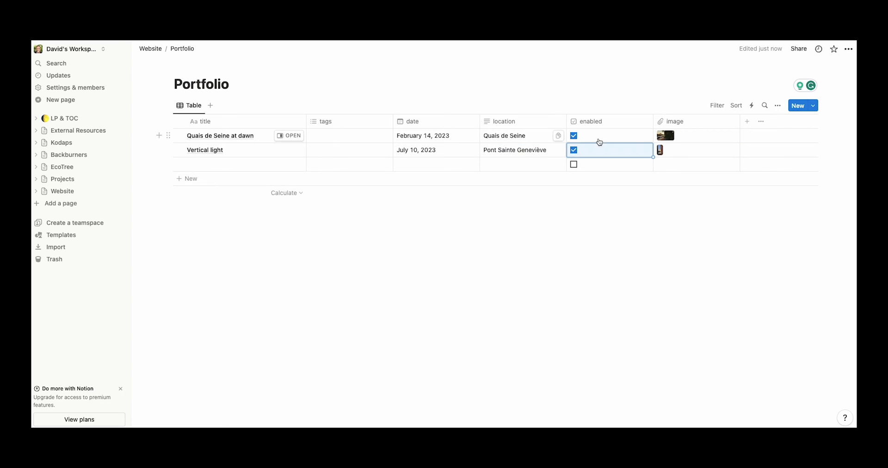
# Attach a photo to the third row, set its location to Notre Dame and date October 10, 2023
pyautogui.click(693, 164)
pyautogui.click(689, 203)
pyautogui.doubleClick(239, 137)
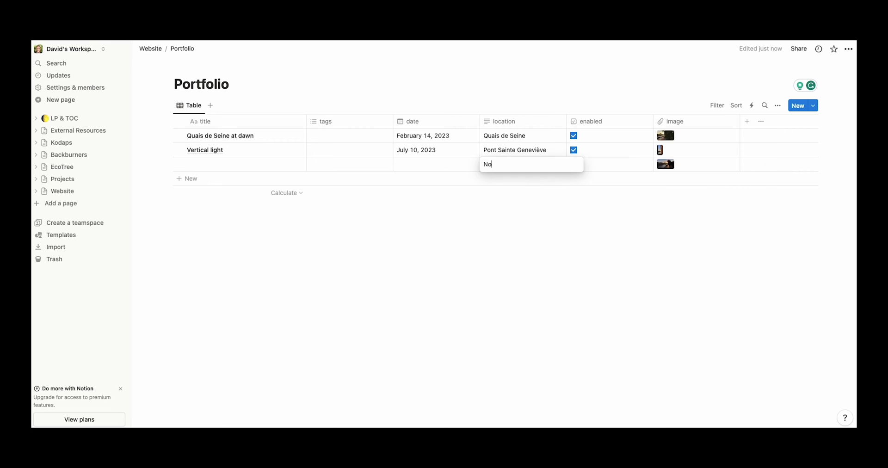
pyautogui.click(495, 165)
pyautogui.write('Notre Dame')
pyautogui.click(422, 164)
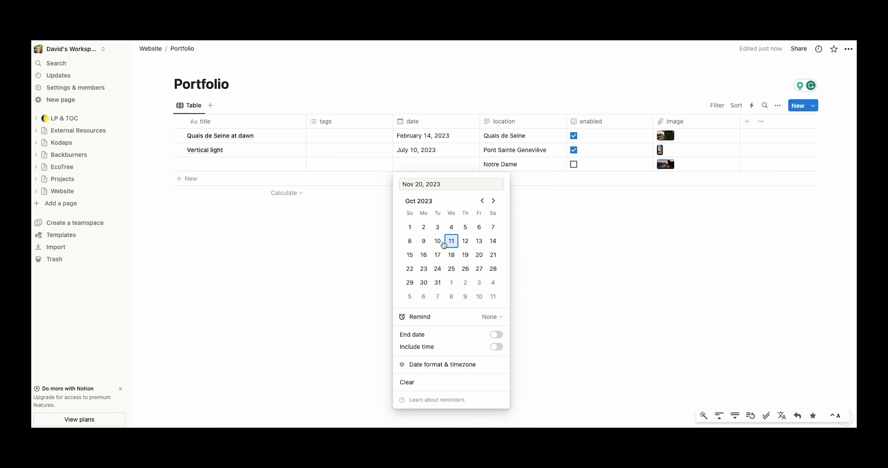
pyautogui.click(439, 241)
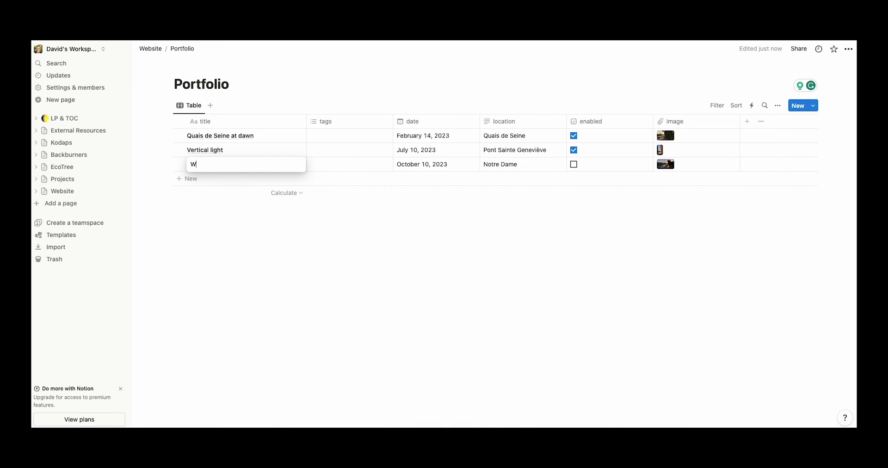
# Add a fourth row, begin uploading its photo, and open the table's view settings
pyautogui.click(667, 178)
pyautogui.click(669, 178)
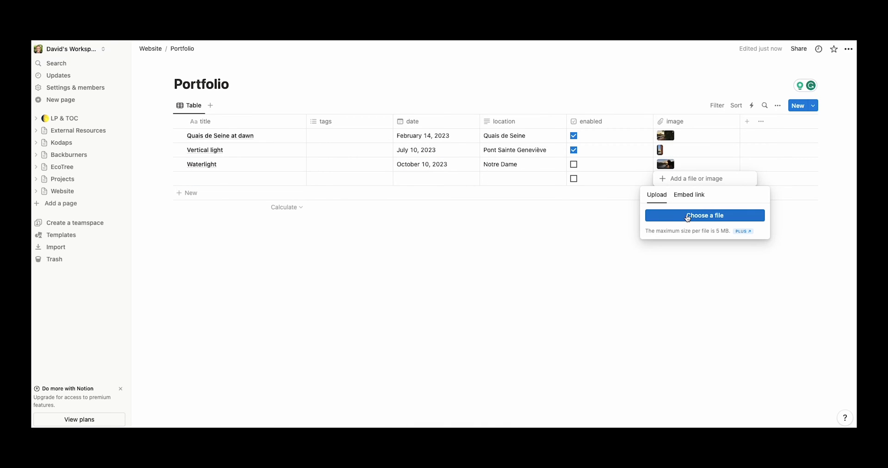
pyautogui.click(686, 215)
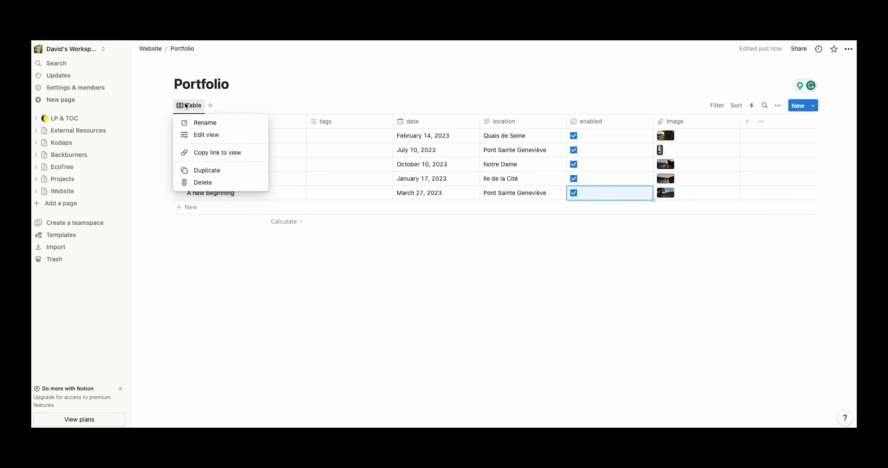
pyautogui.click(199, 135)
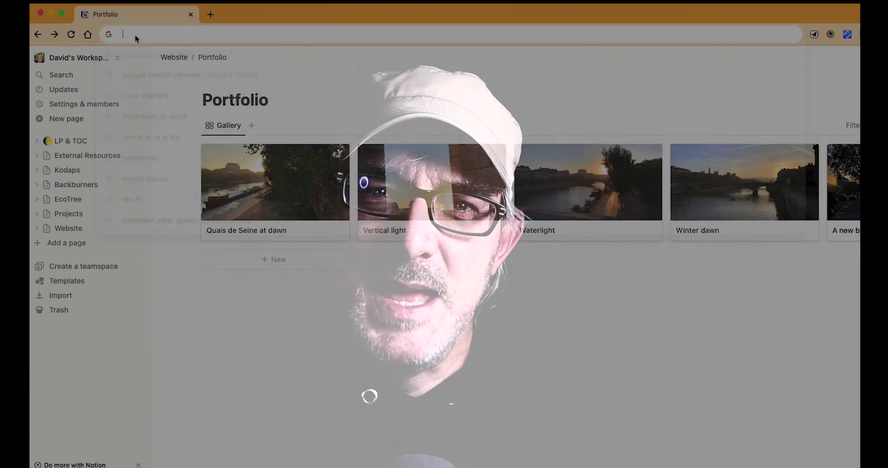
# Load the notion.so/my-integrations address in the browser
pyautogui.click(135, 34)
pyautogui.write('https://notion')
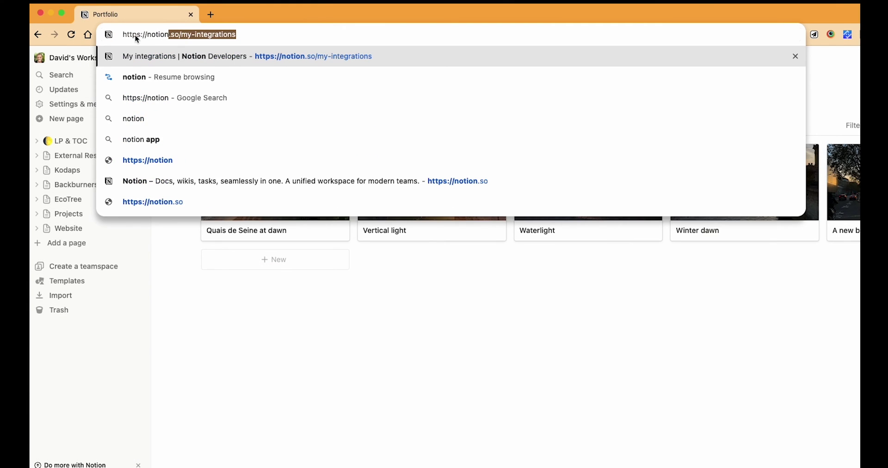
pyautogui.write('.so/my-')
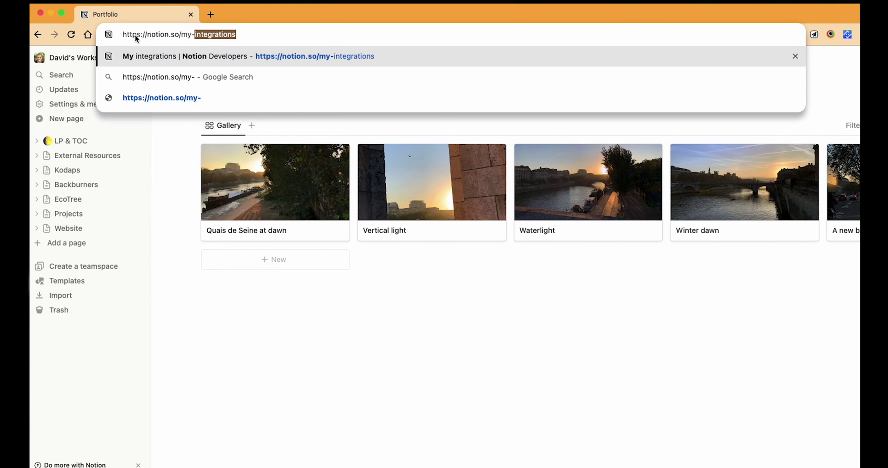
pyautogui.press('Return')
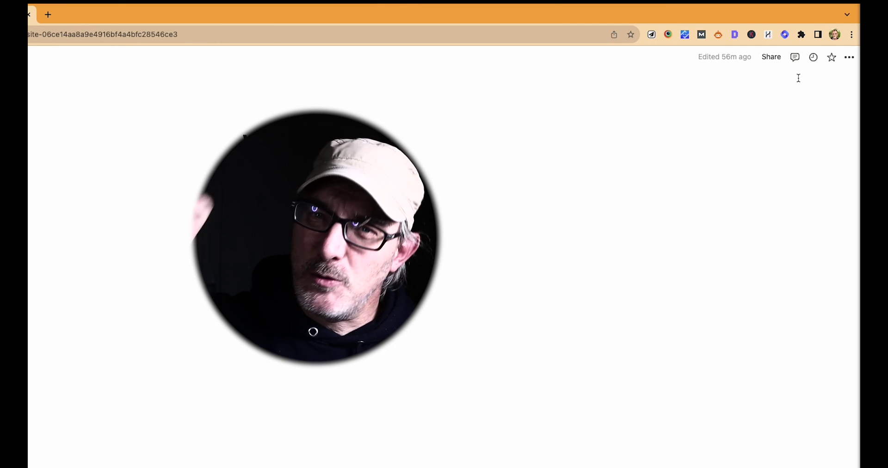
# Go from the page's connections settings to the integrations developer page
pyautogui.click(849, 56)
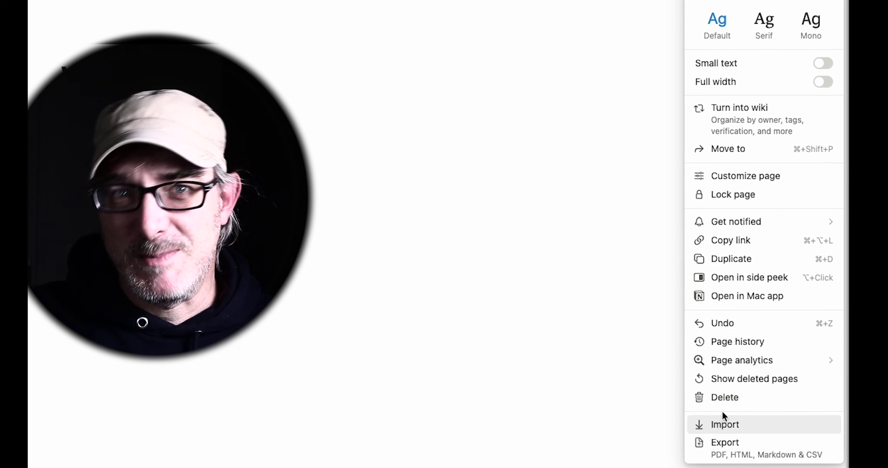
pyautogui.scroll(-3, 763, 359)
pyautogui.moveTo(753, 393)
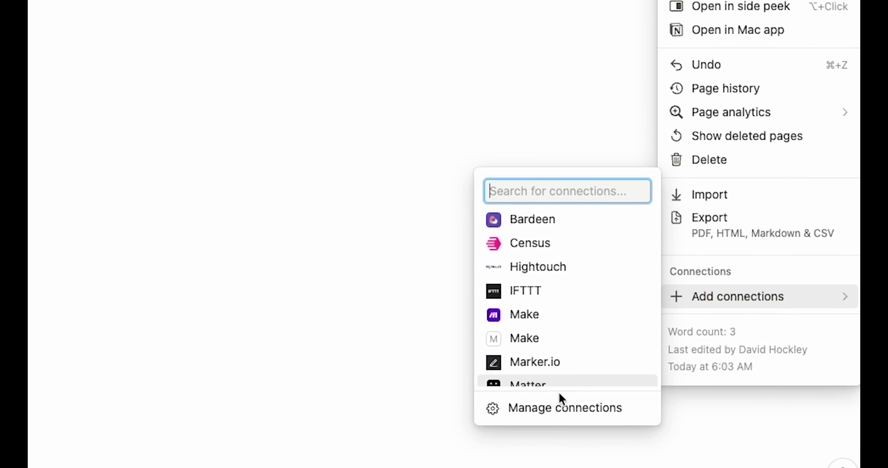
pyautogui.click(552, 413)
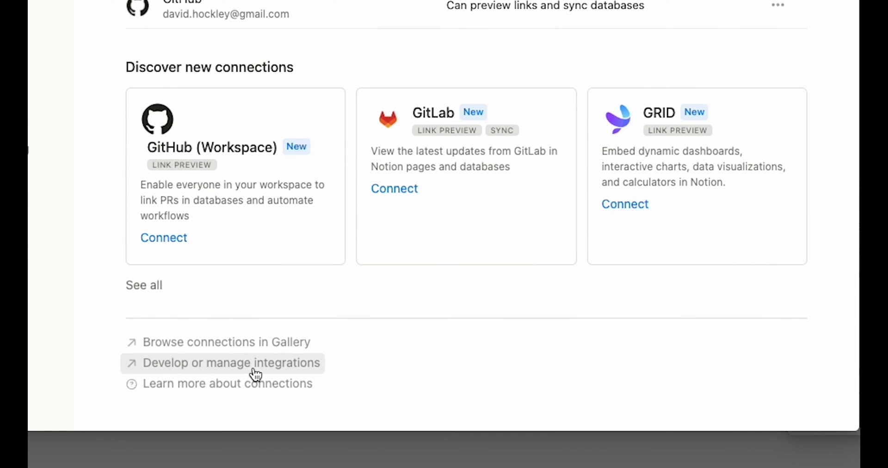
pyautogui.click(256, 373)
# Start a new internal integration and enter NotionCMS as its name
pyautogui.scroll(-5, 531, 151)
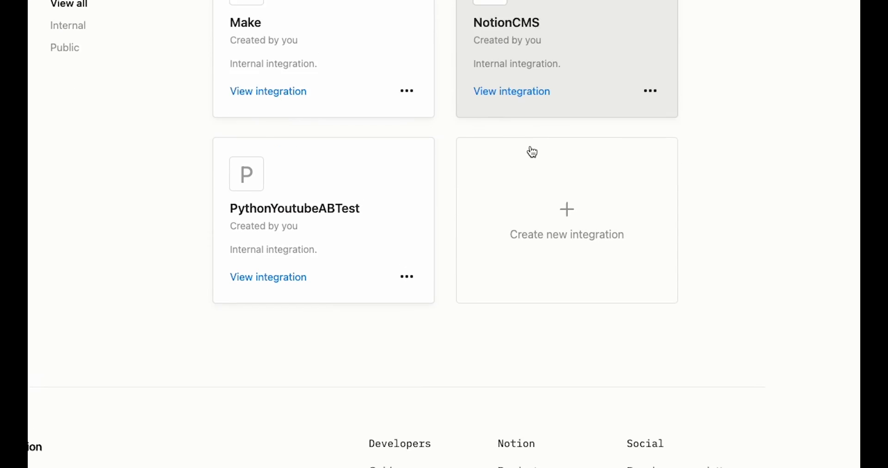
pyautogui.click(572, 148)
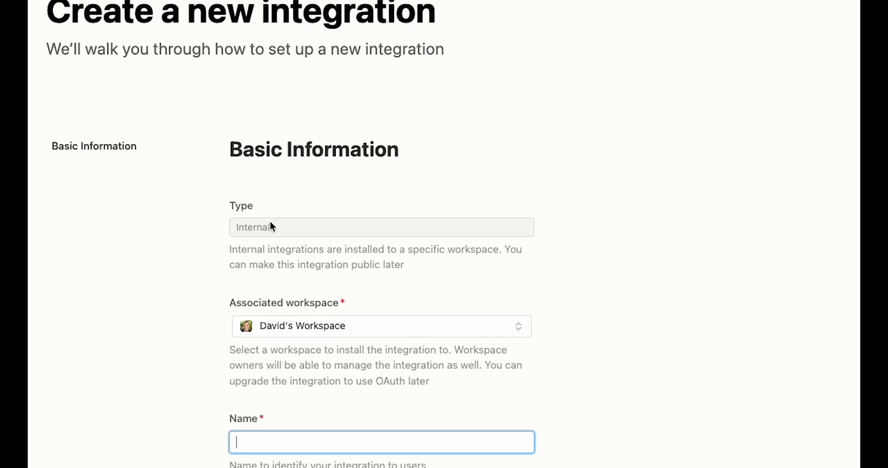
pyautogui.scroll(-5, 269, 279)
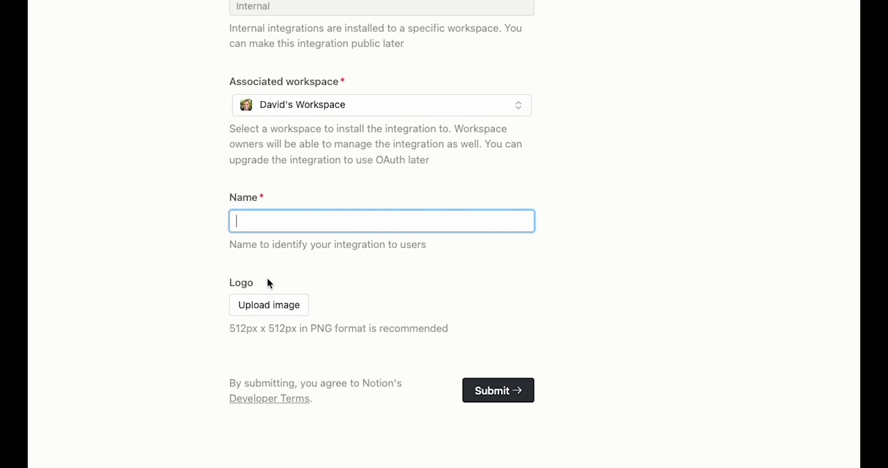
pyautogui.write('NotionCMS')
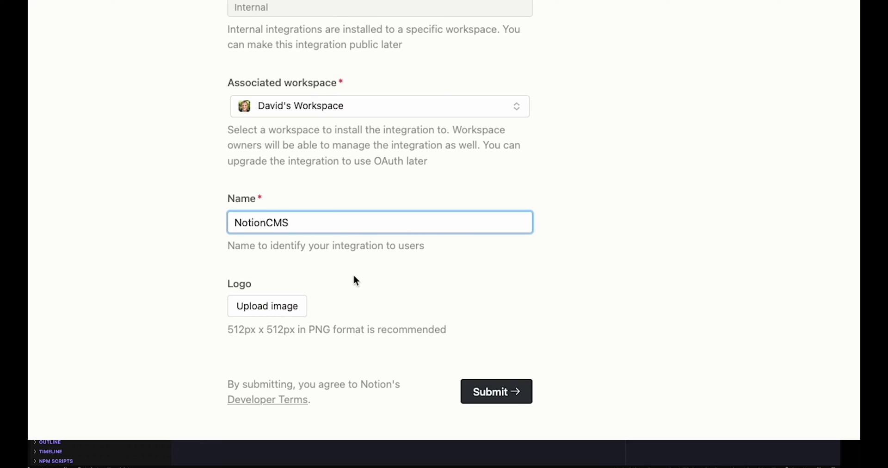
# Submit NotionCMS, review its content capabilities, then reveal and copy its internal secret
pyautogui.click(507, 389)
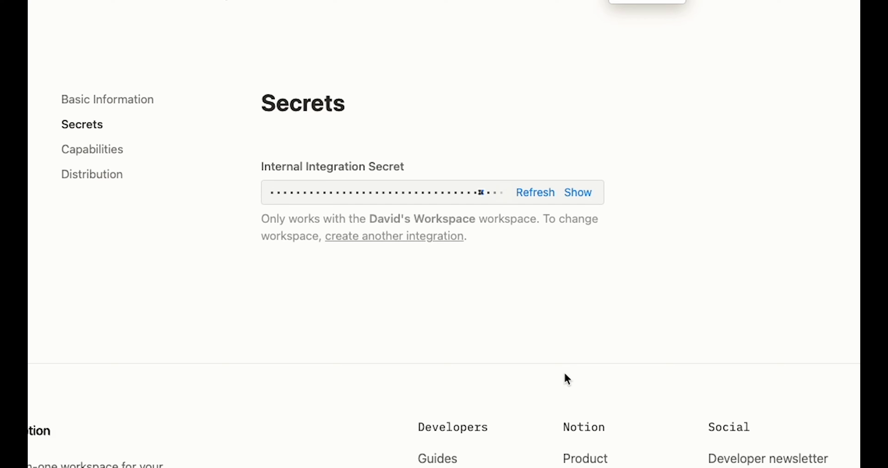
pyautogui.click(102, 150)
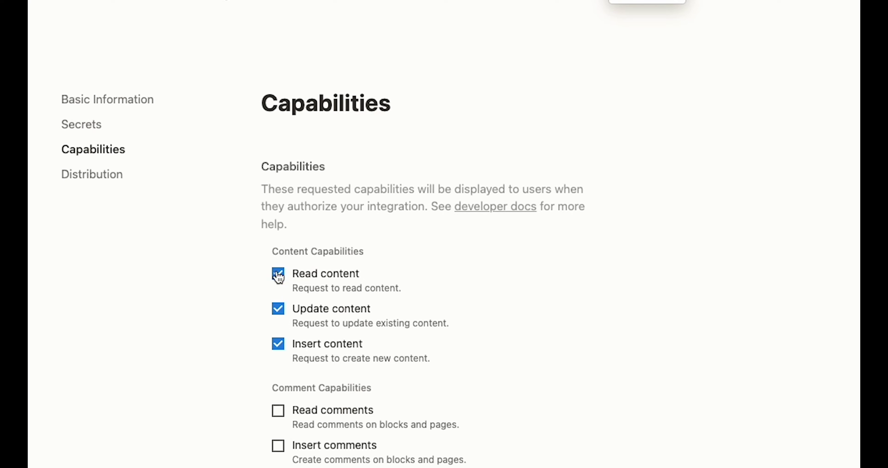
pyautogui.click(85, 124)
pyautogui.click(578, 193)
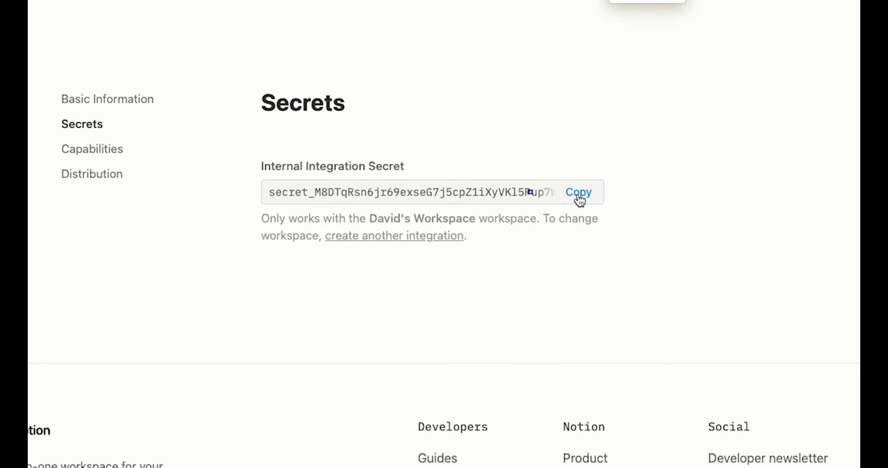
pyautogui.click(580, 199)
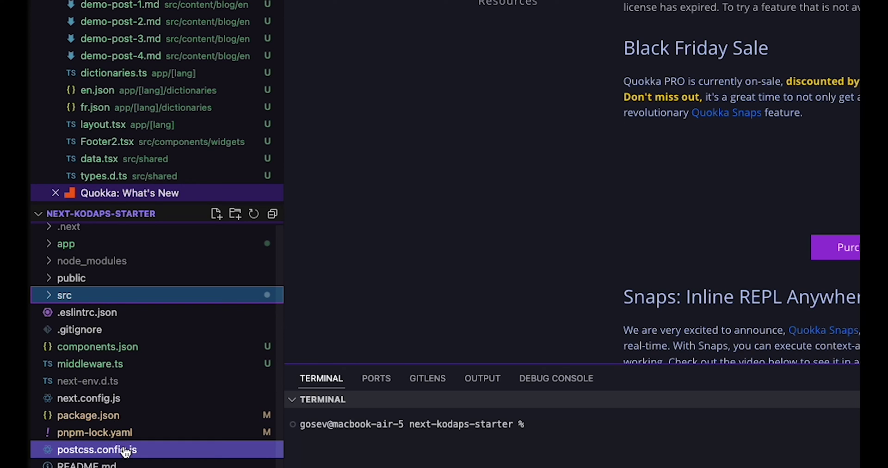
# Create a new file named .env in the project root
pyautogui.rightClick(142, 329)
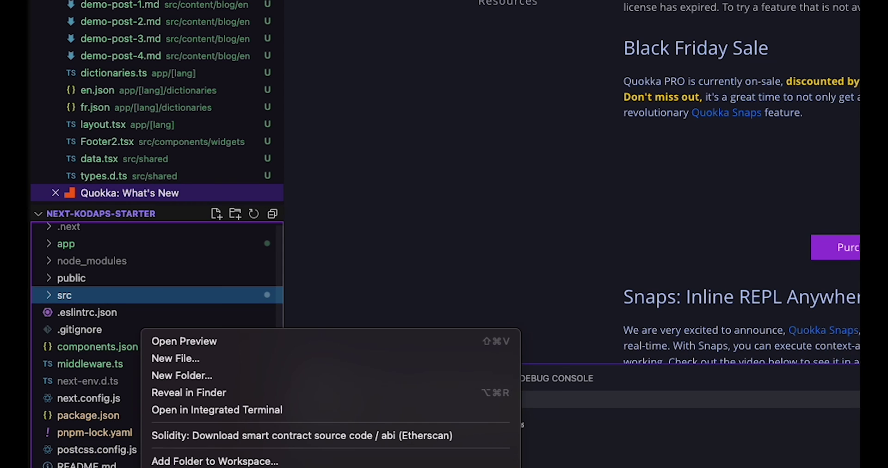
pyautogui.click(174, 362)
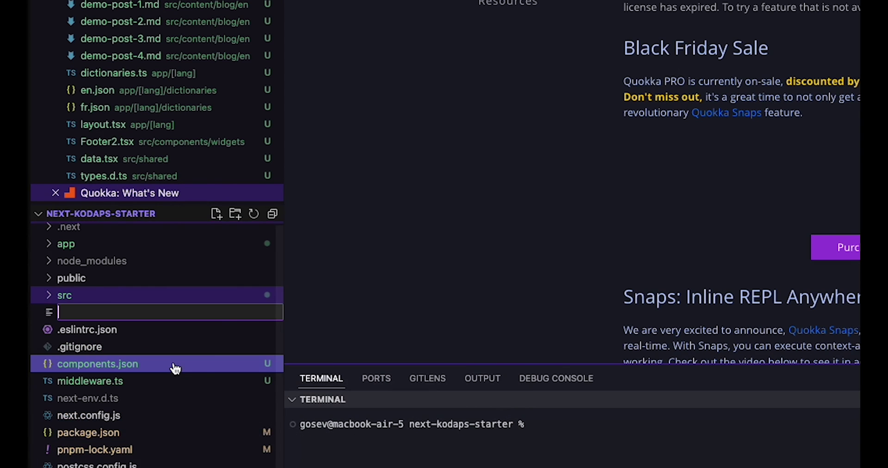
pyautogui.write('.env')
pyautogui.press('Return')
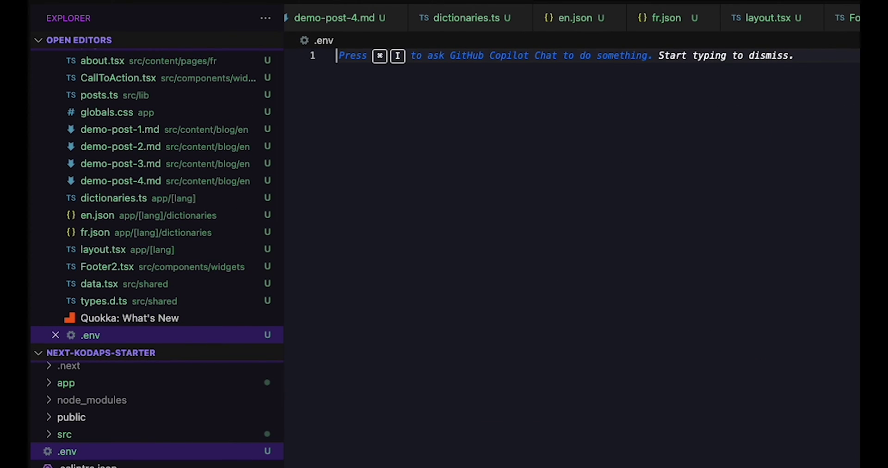
# Write NOTION_SECRET= followed by the pasted integration secret into .env
pyautogui.write('NOTION_')
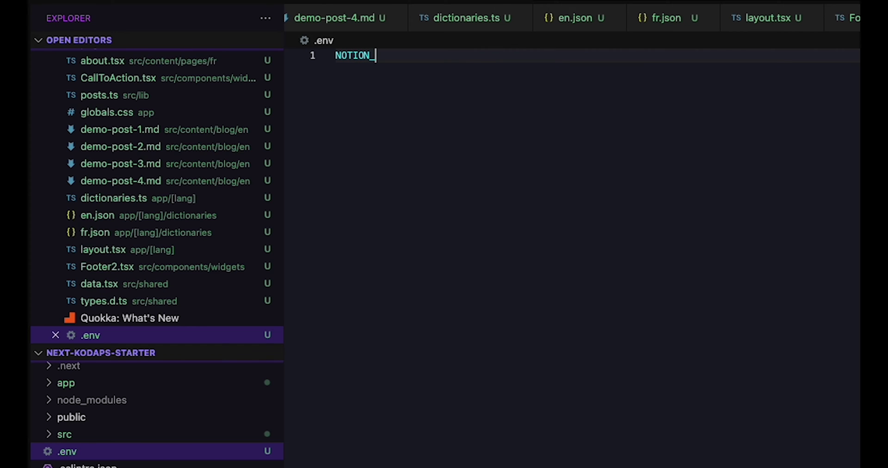
pyautogui.write('SECRET=')
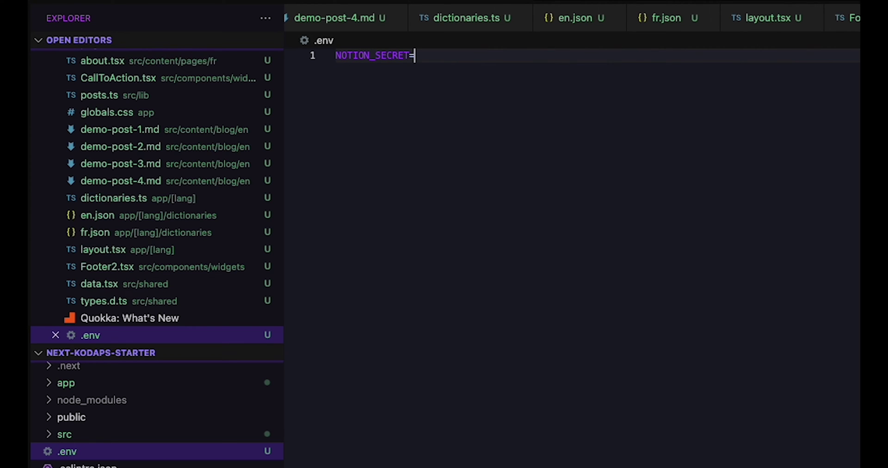
pyautogui.hotkey('ctrl', 'v')
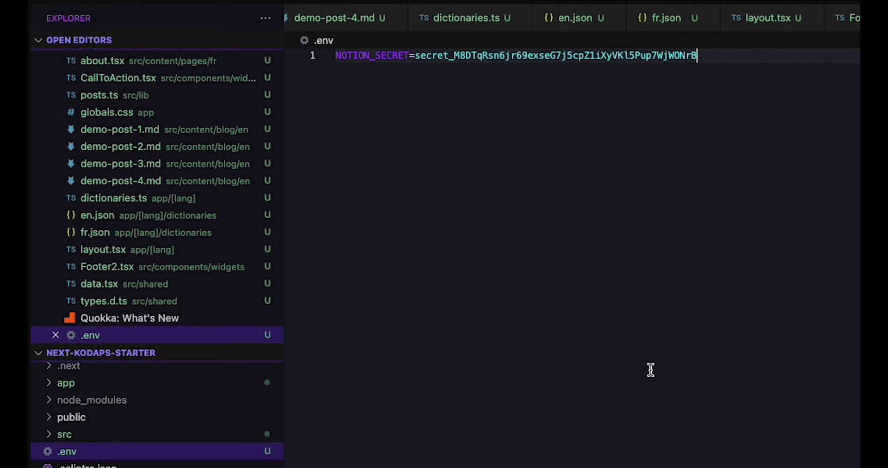
pyautogui.press('Return')
pyautogui.press('Return')
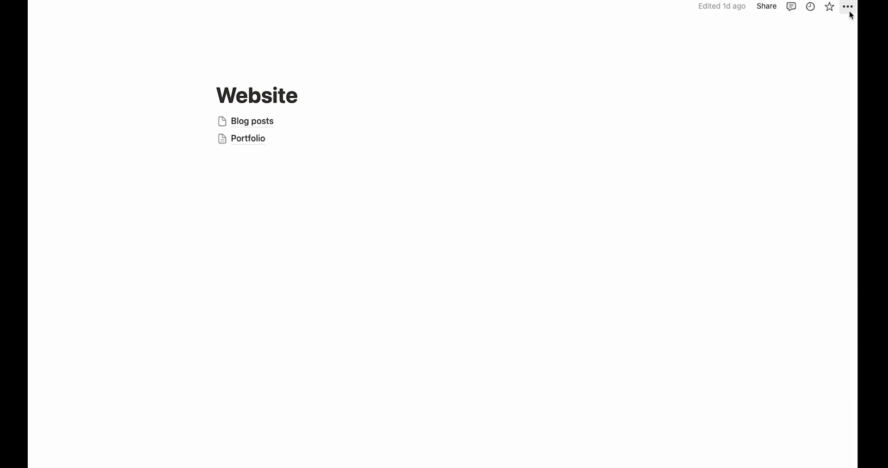
# Connect NotionCMS to Website and all child pages via 'cms' search, then copy Portfolio's link
pyautogui.click(850, 13)
pyautogui.scroll(-2, 803, 157)
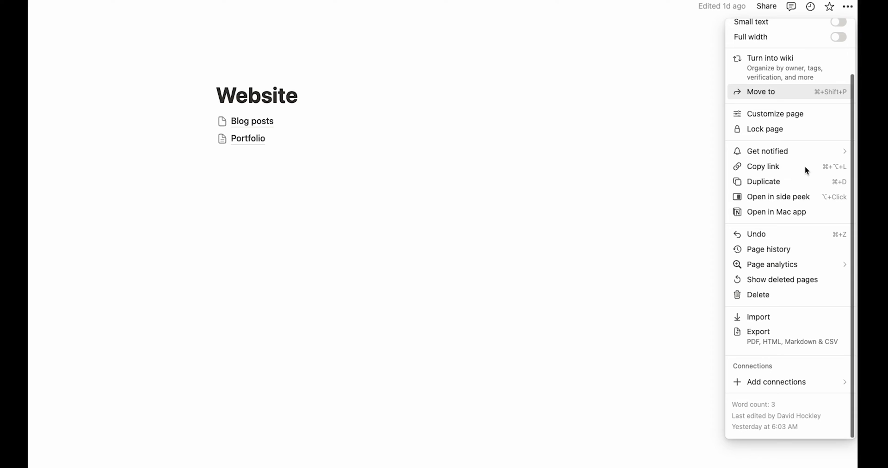
pyautogui.moveTo(758, 379)
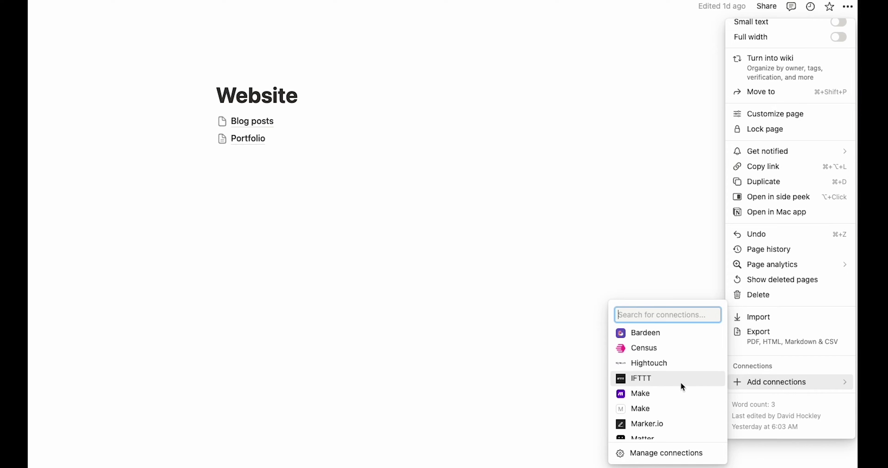
pyautogui.scroll(-3, 672, 376)
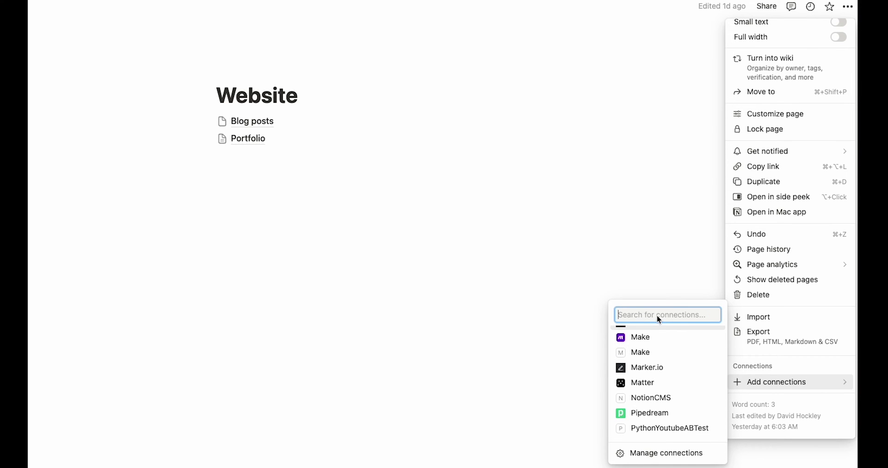
pyautogui.write('cms')
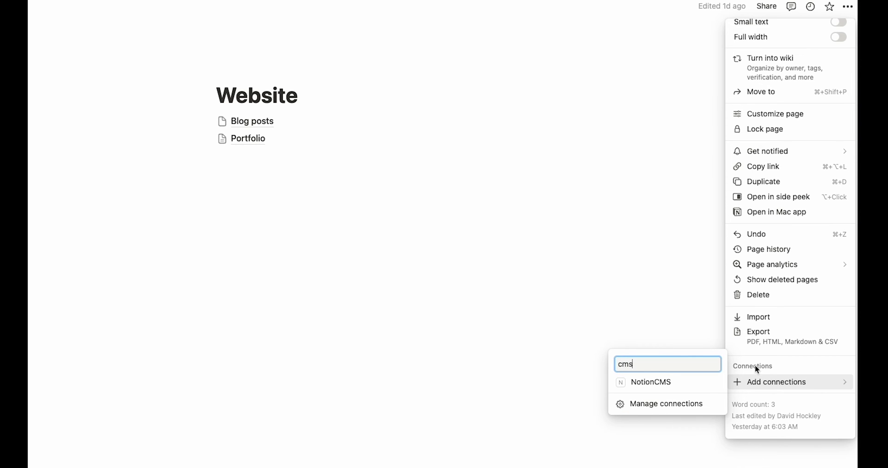
pyautogui.click(669, 385)
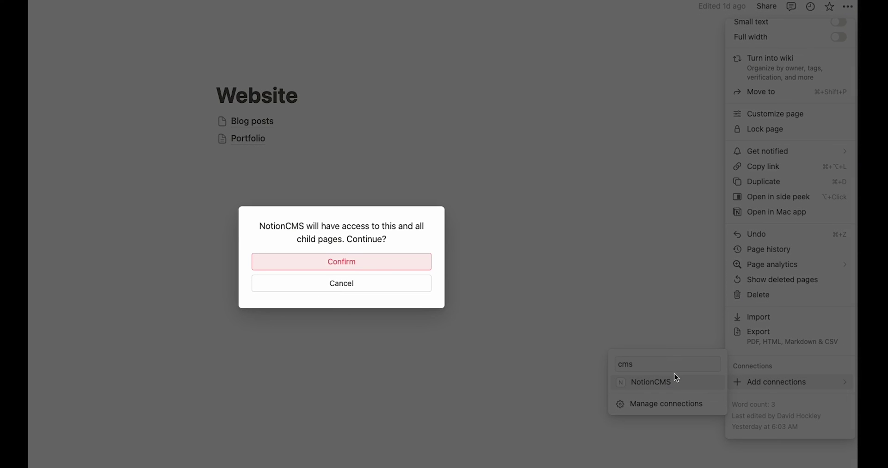
pyautogui.click(349, 261)
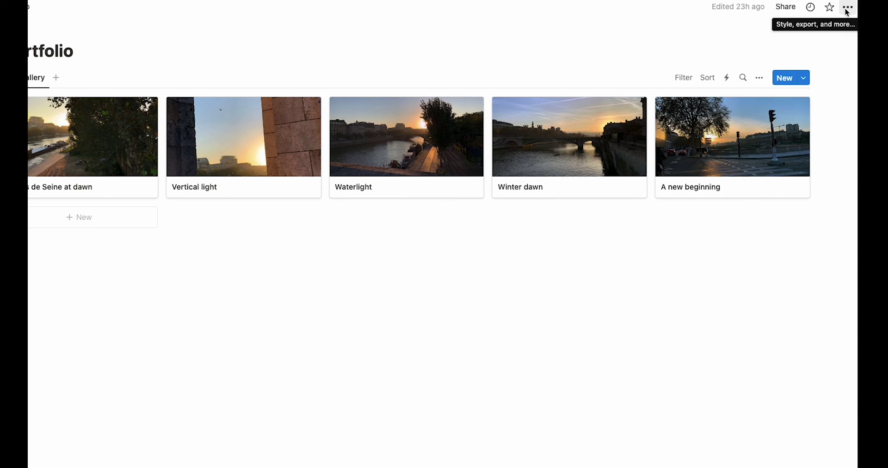
pyautogui.click(847, 8)
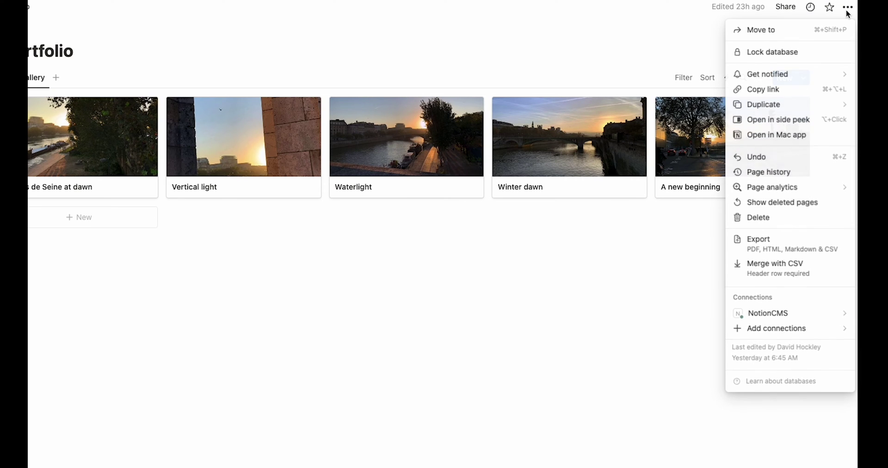
pyautogui.click(768, 90)
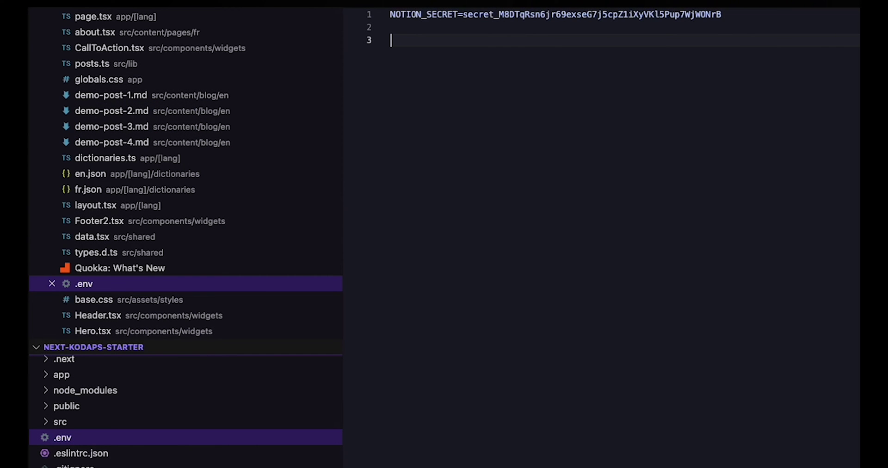
# Add NOTION_PORTFOLIO_DATABASE_ID to .env, trimming the pasted Portfolio link to just the database ID
pyautogui.write('NOTION')
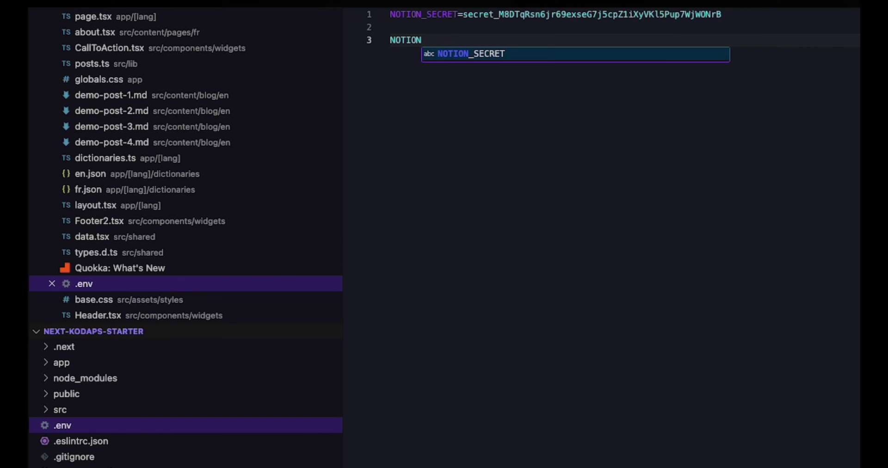
pyautogui.write('_PORTFOLIO_DATABASE')
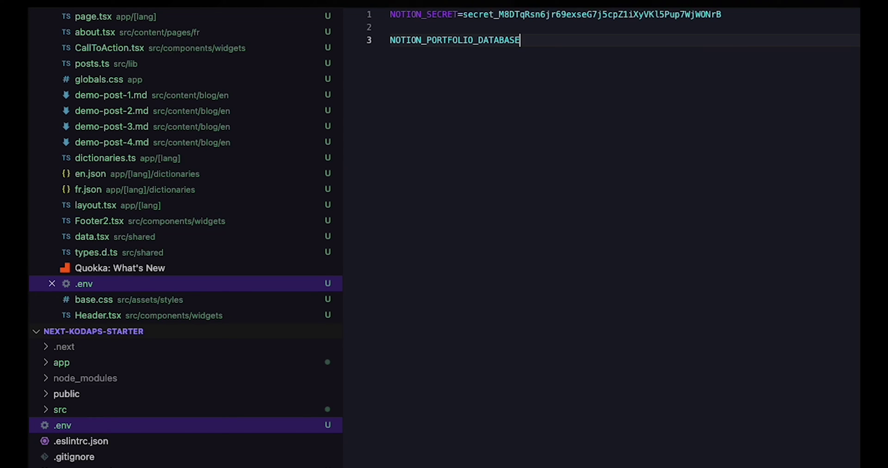
pyautogui.write('=')
pyautogui.press('super+v')
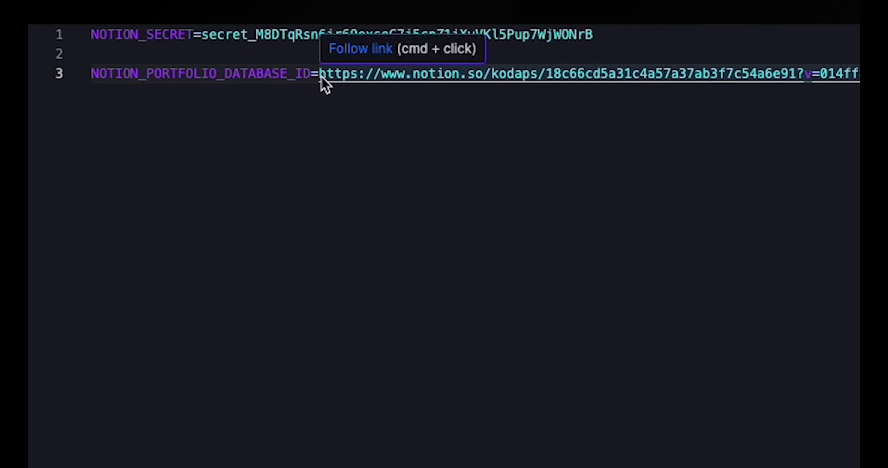
pyautogui.moveTo(320, 77); pyautogui.dragTo(350, 78)
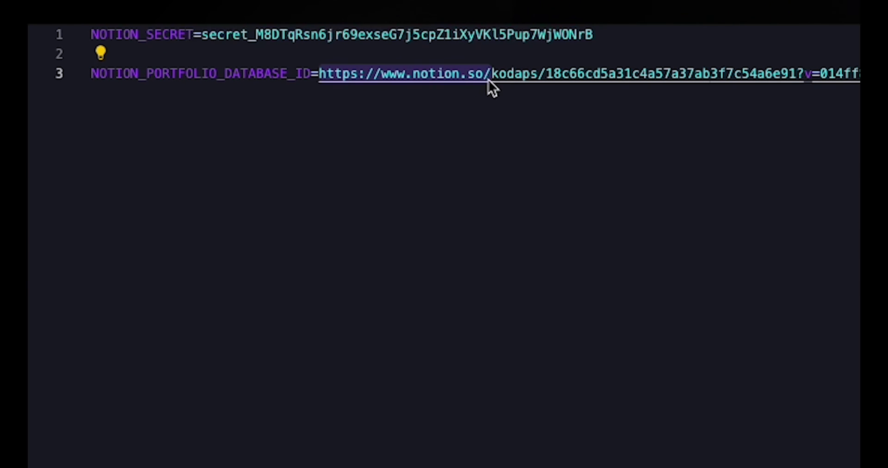
pyautogui.press('BackSpace')
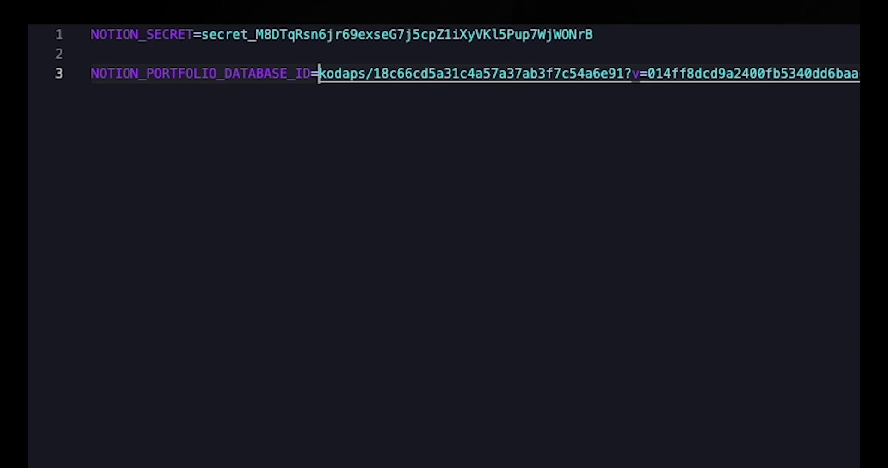
pyautogui.moveTo(320, 74); pyautogui.dragTo(374, 74)
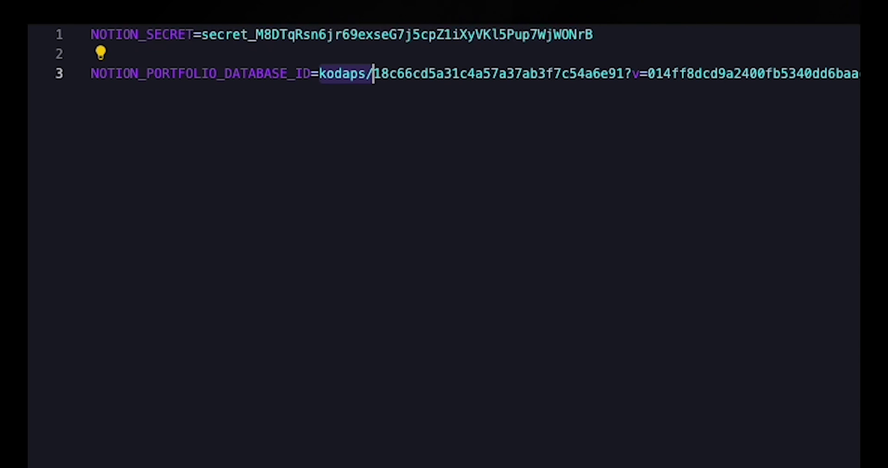
pyautogui.press('BackSpace')
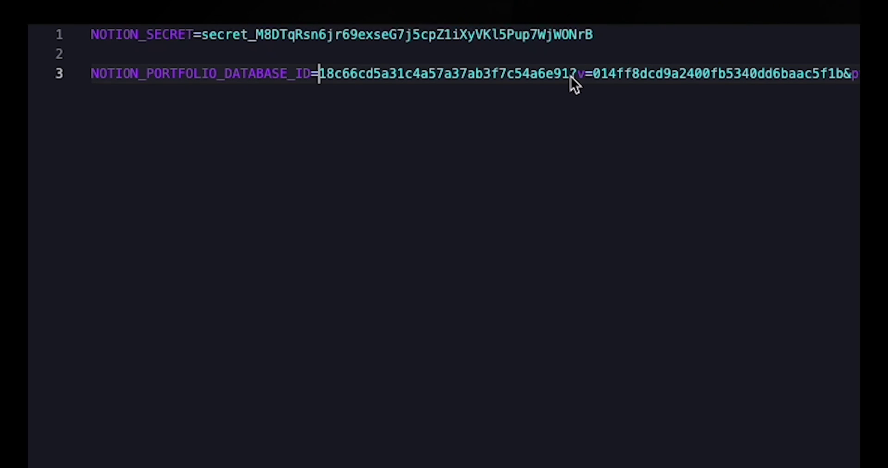
pyautogui.moveTo(570, 76); pyautogui.dragTo(593, 76)
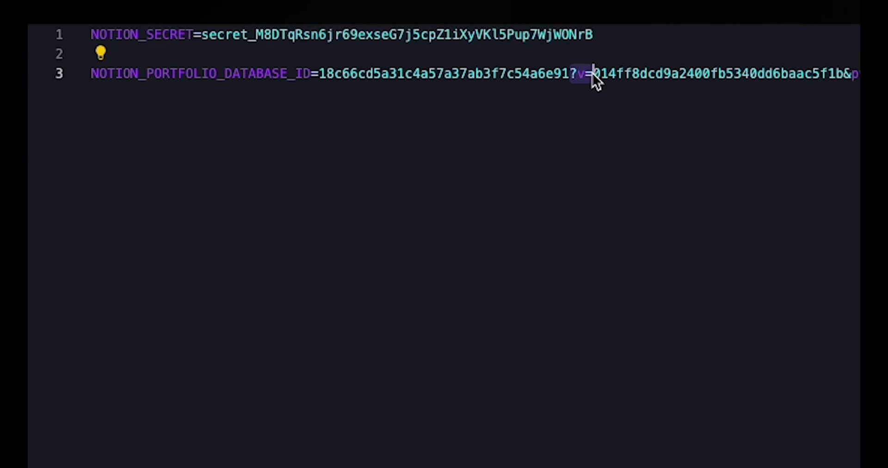
pyautogui.doubleClick(571, 73)
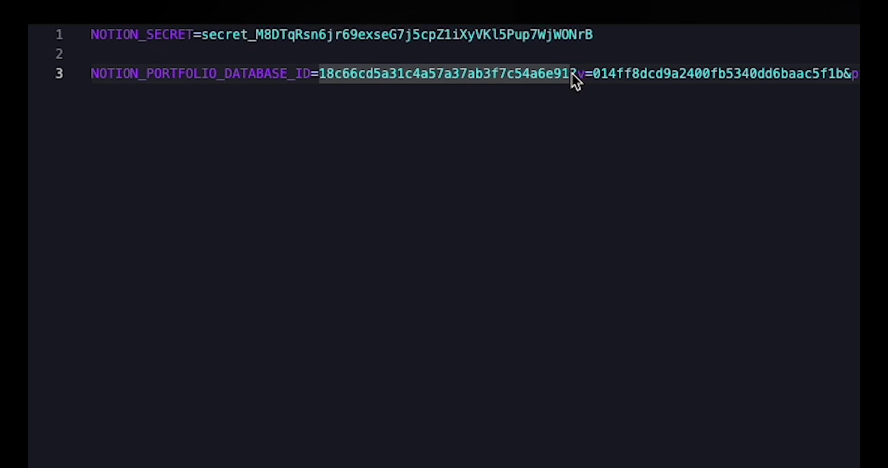
pyautogui.moveTo(571, 73); pyautogui.dragTo(865, 74)
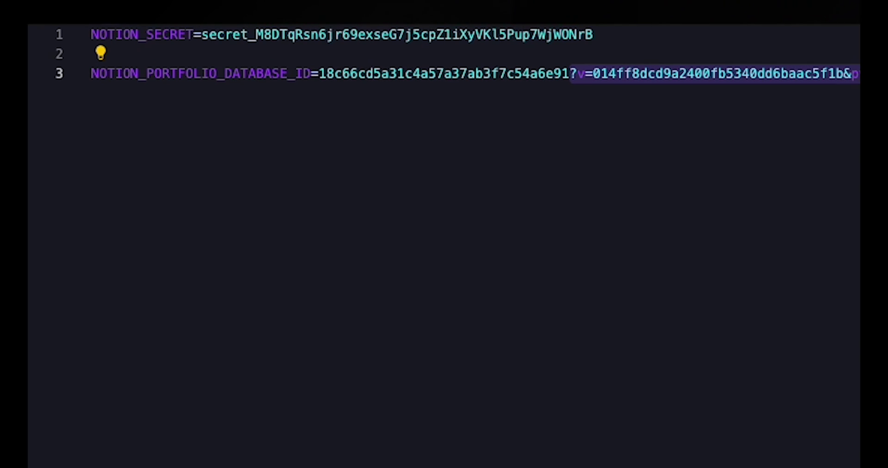
pyautogui.press('BackSpace')
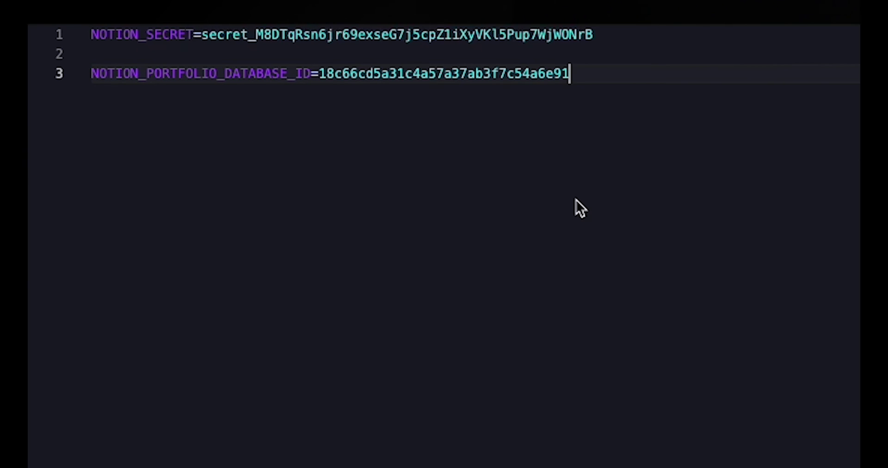
pyautogui.moveTo(64, 73); pyautogui.dragTo(68, 62)
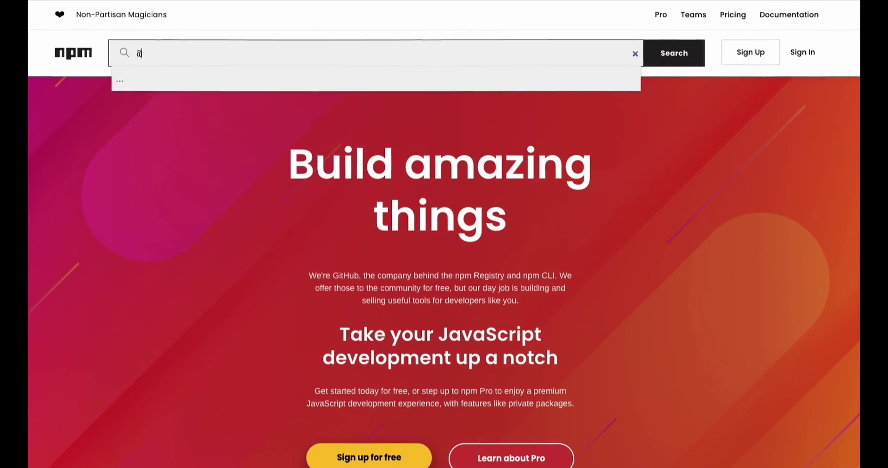
pyautogui.write('kodaps/')
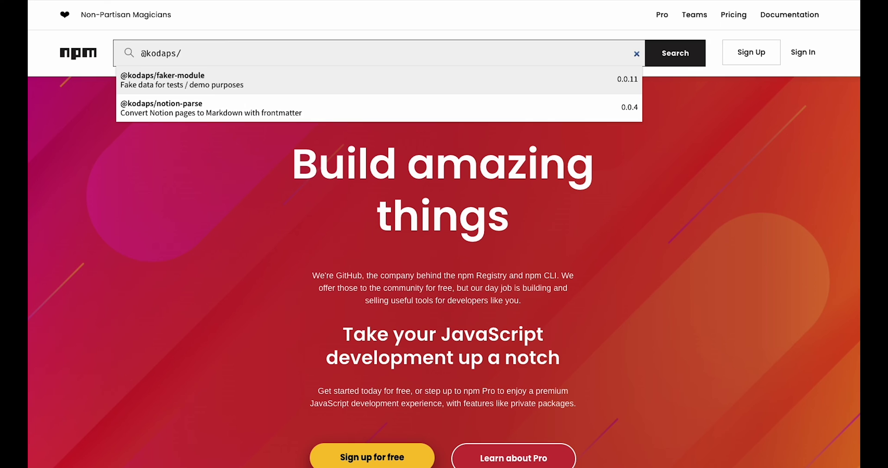
pyautogui.write('no')
pyautogui.click(203, 79)
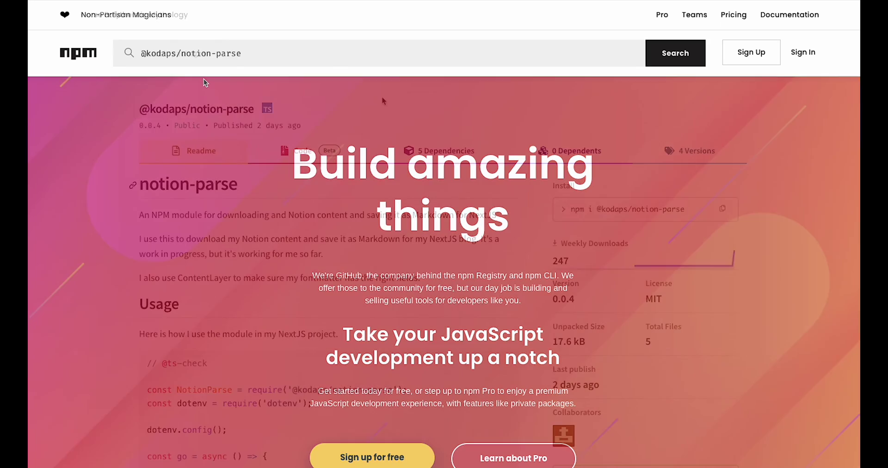
pyautogui.scroll(-3, 348, 118)
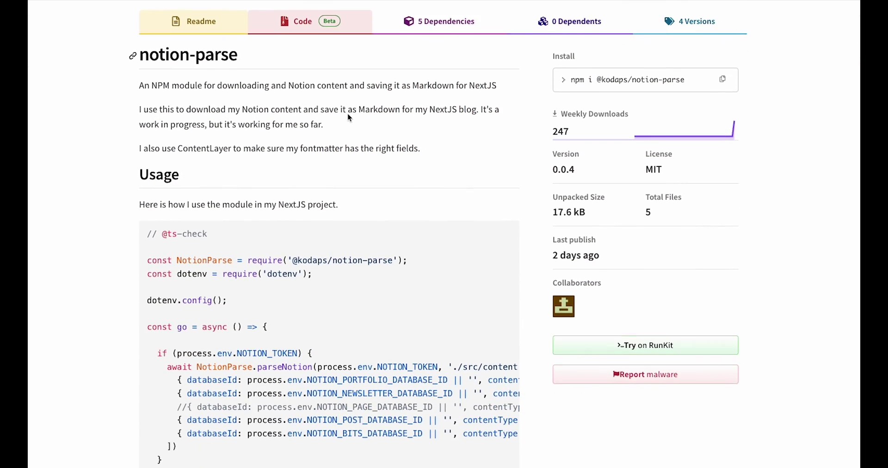
pyautogui.scroll(-6, 347, 117)
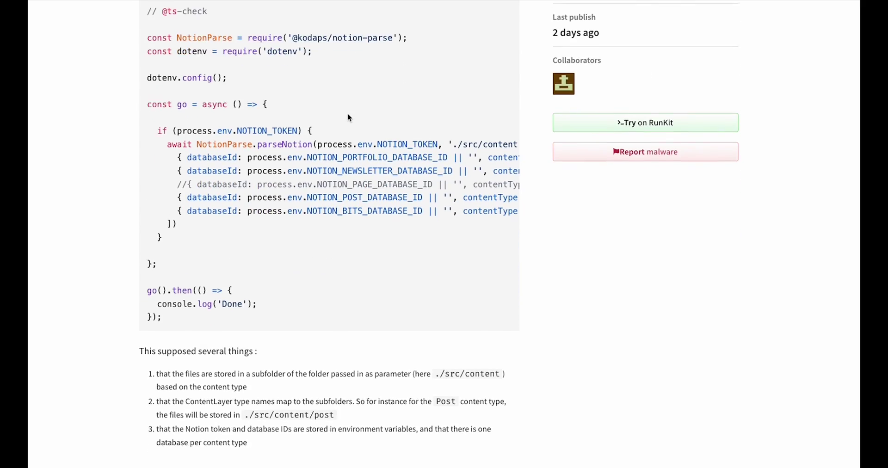
pyautogui.scroll(-4, 348, 116)
pyautogui.scroll(15, 347, 115)
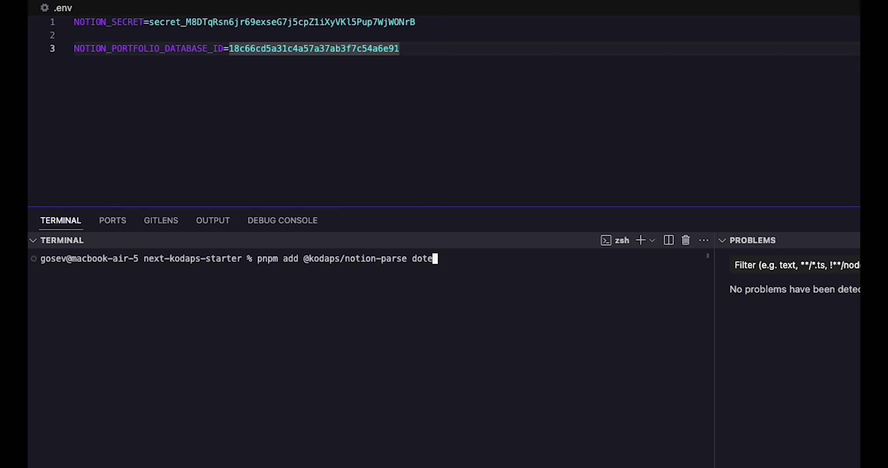
pyautogui.press('Return')
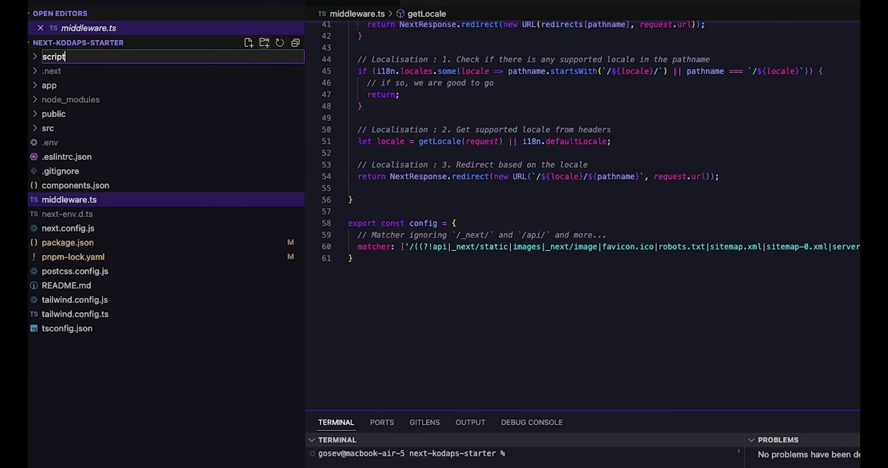
# Create a scripts folder containing a new notion.js file
pyautogui.press('Return')
pyautogui.click(248, 45)
pyautogui.write('n')
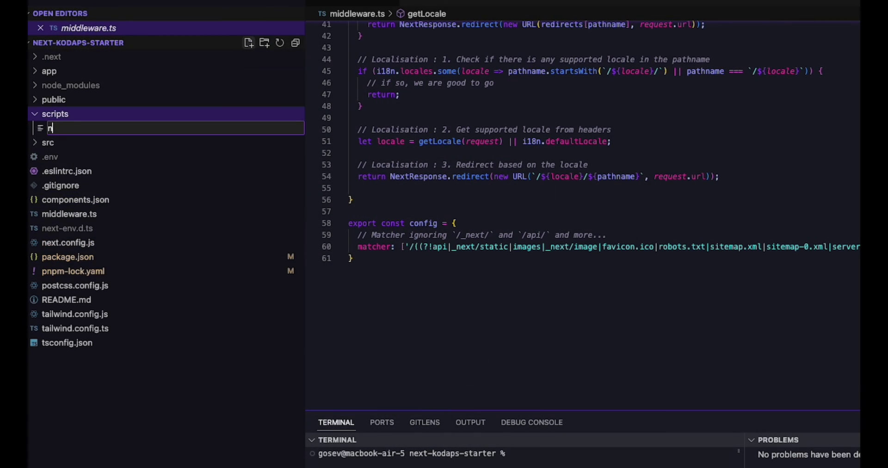
pyautogui.write('otion.js')
pyautogui.press('Return')
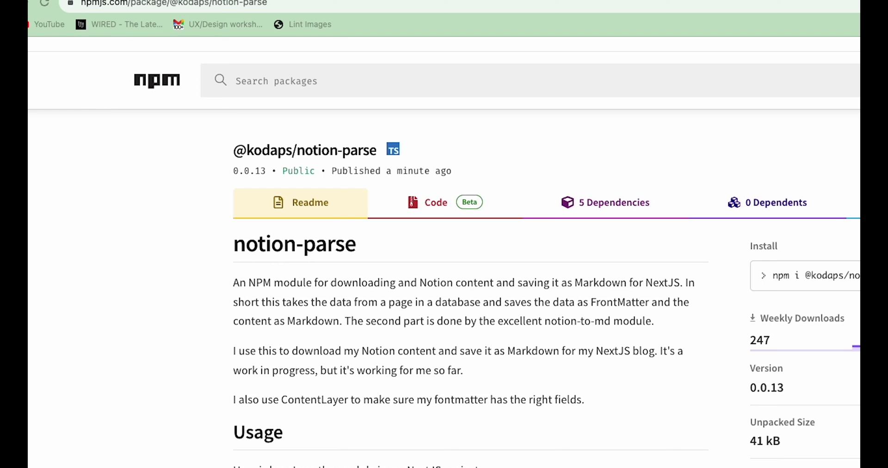
# Paste the README example script into notion.js and start commenting out the Post database entry
pyautogui.scroll(-15, 337, 320)
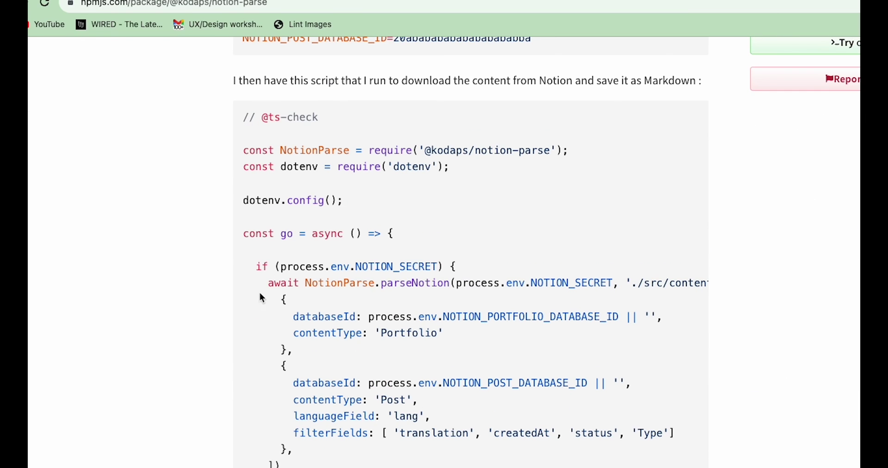
pyautogui.moveTo(246, 119); pyautogui.dragTo(285, 464)
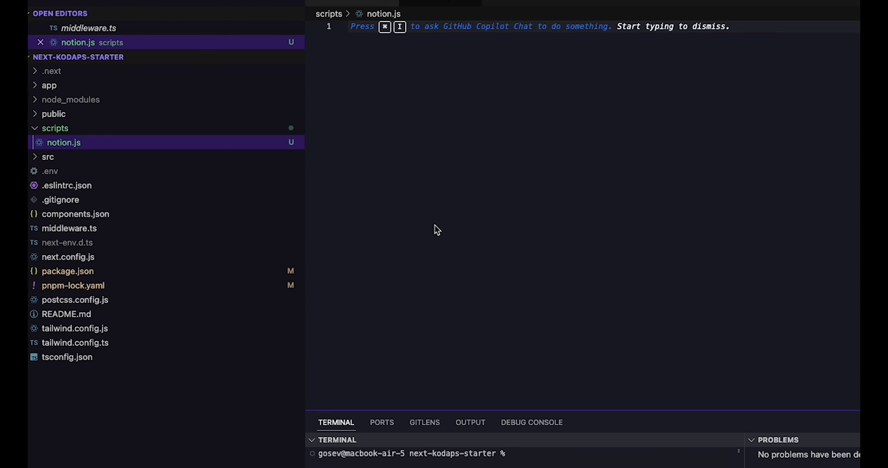
pyautogui.press('super+v')
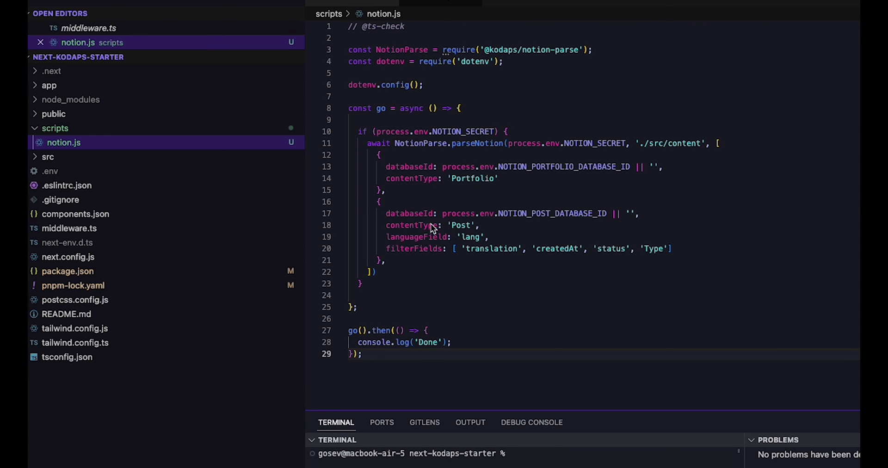
pyautogui.click(374, 203)
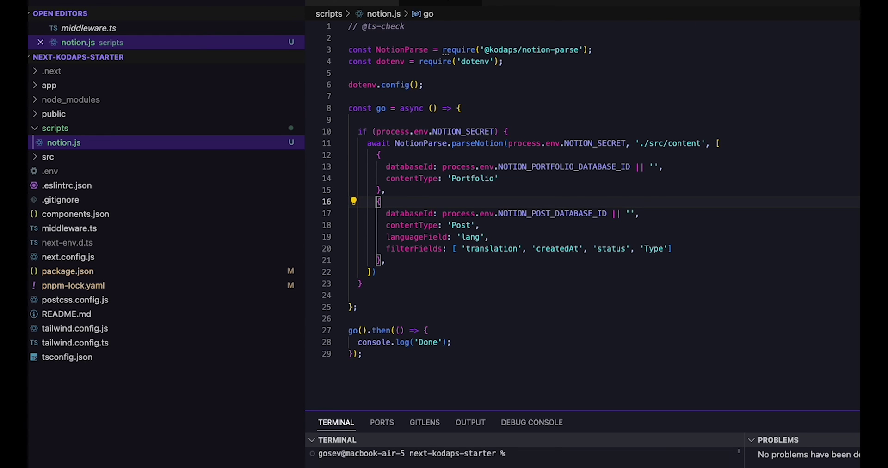
pyautogui.write('/*')
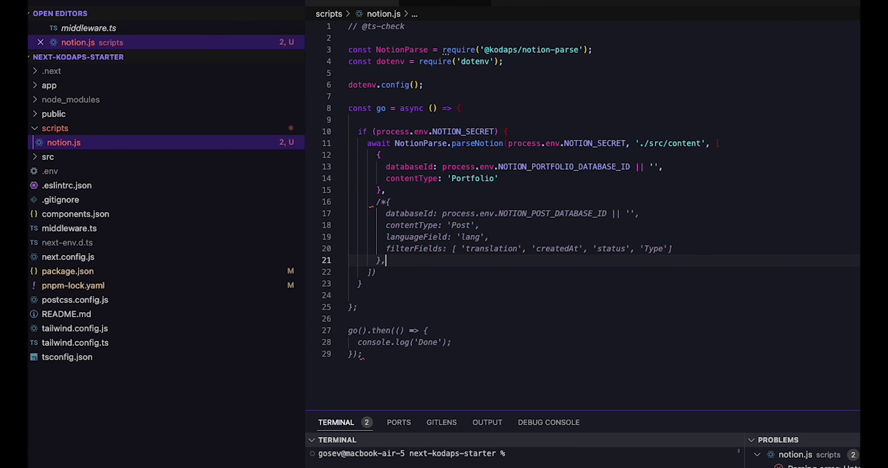
pyautogui.write('/')
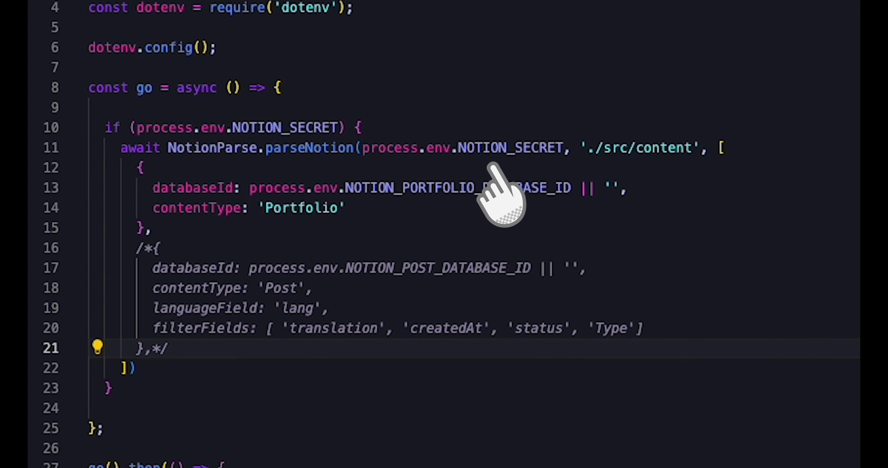
pyautogui.click(353, 51)
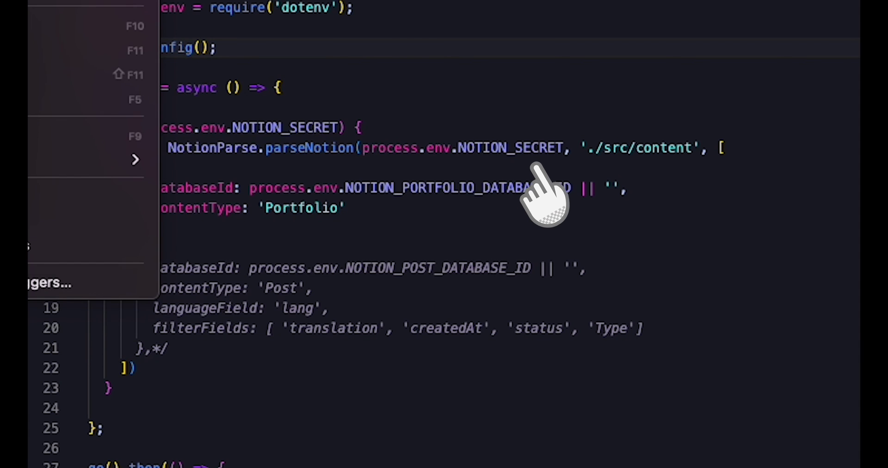
pyautogui.press('F5')
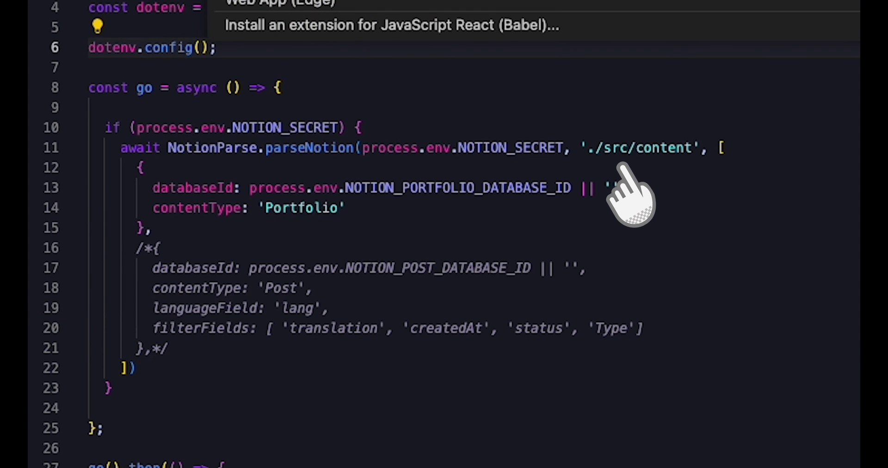
pyautogui.press('Escape')
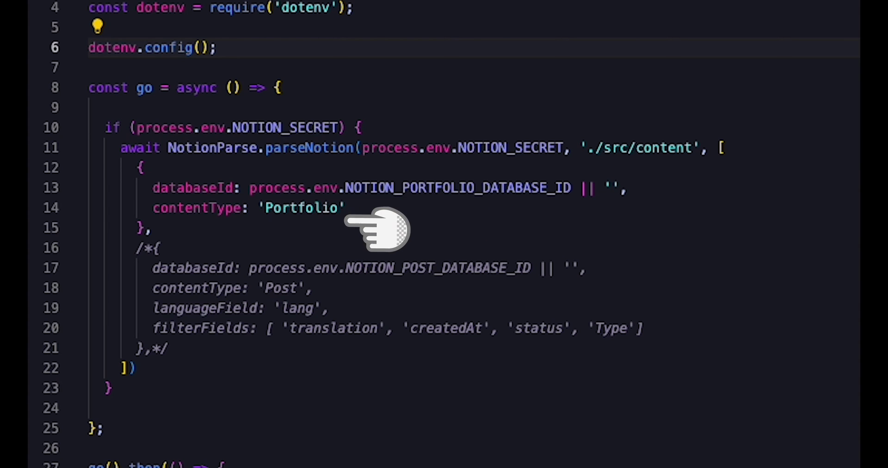
pyautogui.press('F5')
pyautogui.press('Escape')
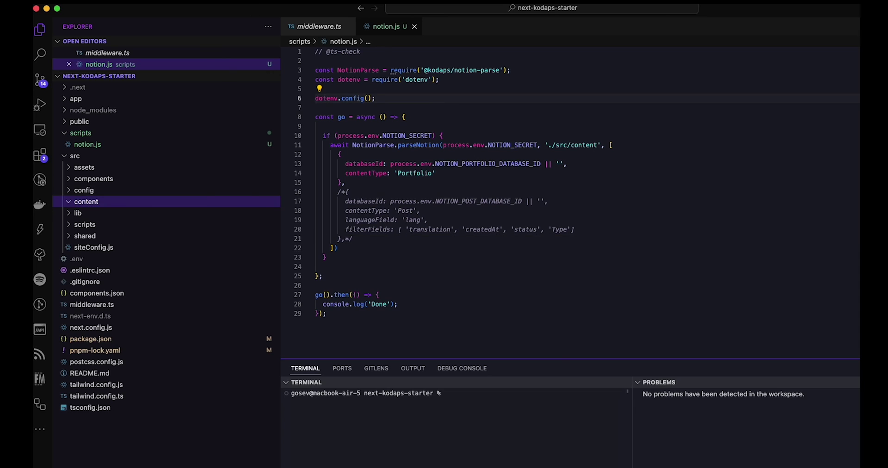
# Run notion.js under the Node.js debugger to download the Portfolio content
pyautogui.click(225, 1)
pyautogui.click(225, 8)
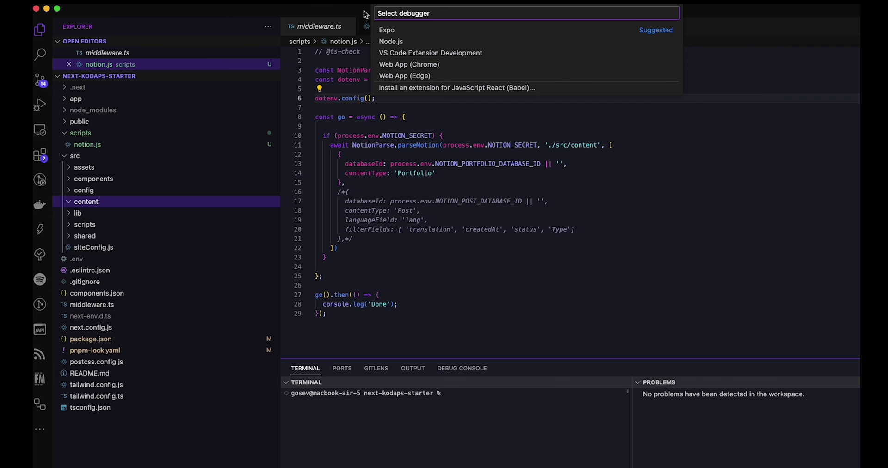
pyautogui.click(390, 42)
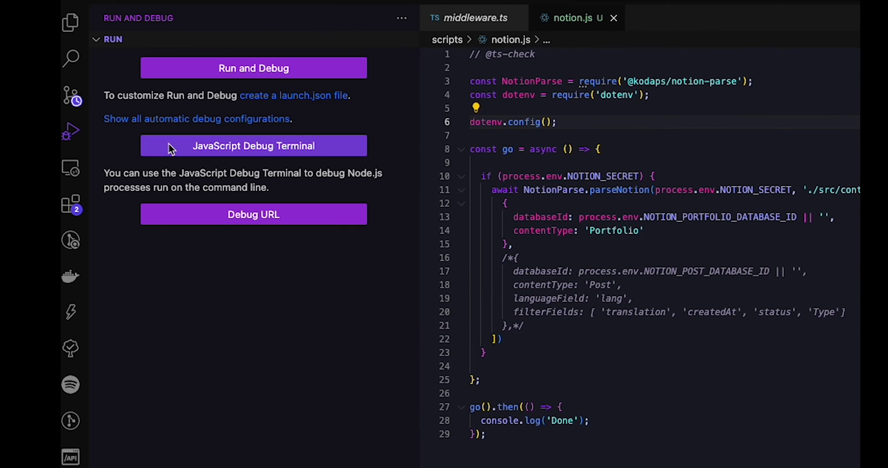
# Open a-new-beginning.md and vertical-light.md in src/content/portfolio to check their front matter
pyautogui.click(71, 26)
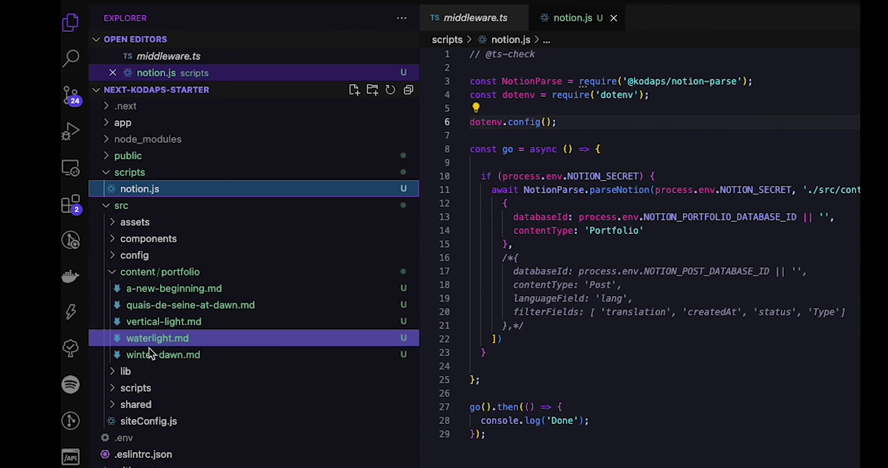
pyautogui.click(116, 274)
pyautogui.click(116, 273)
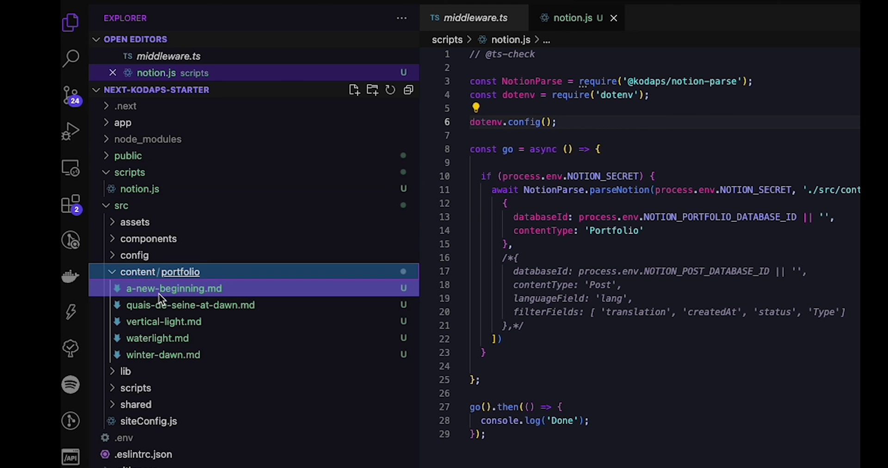
pyautogui.click(159, 289)
pyautogui.click(162, 323)
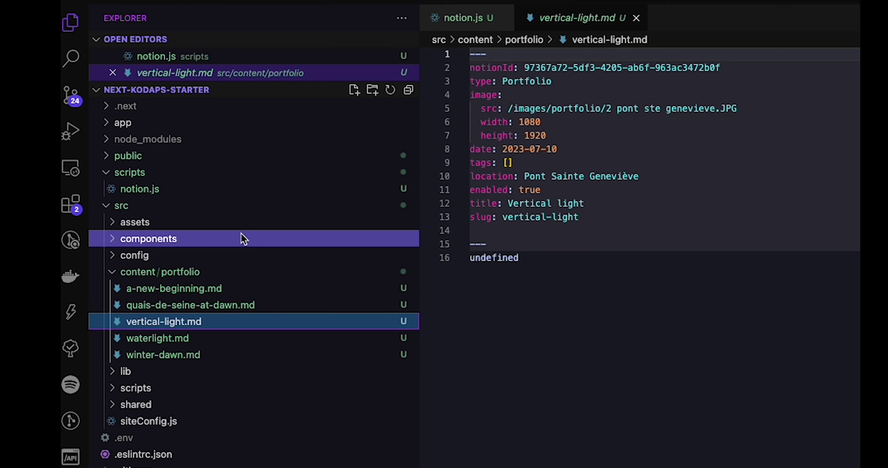
# Preview the photos in public/images/portfolio, ending on 1 quai de seine.JPG
pyautogui.click(193, 207)
pyautogui.click(173, 157)
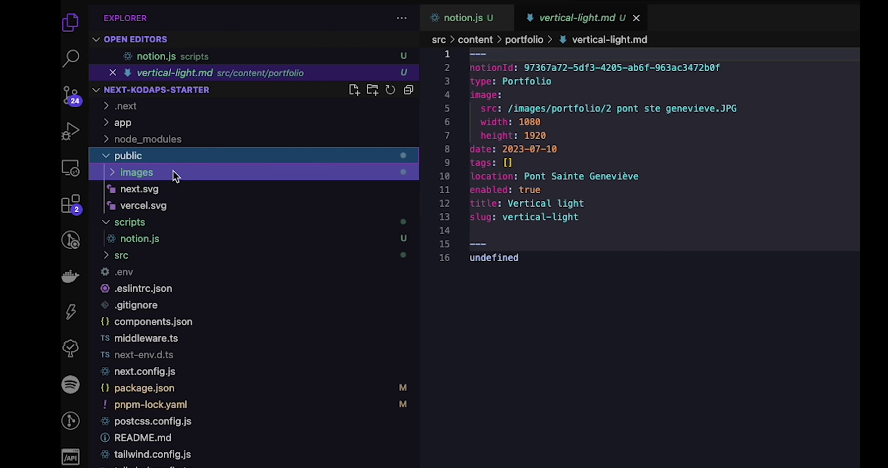
pyautogui.click(173, 171)
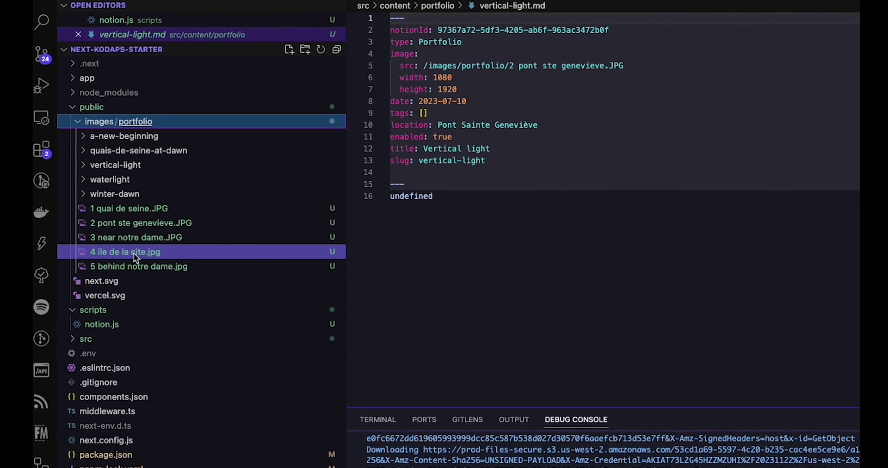
pyautogui.click(134, 254)
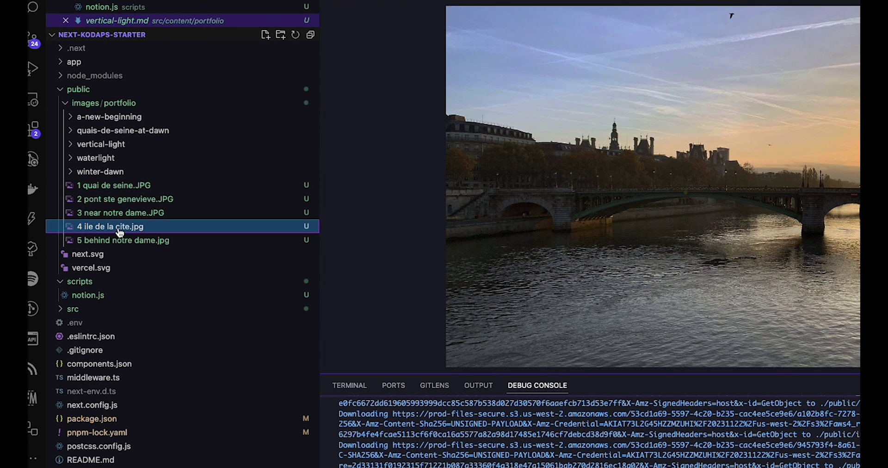
pyautogui.click(136, 237)
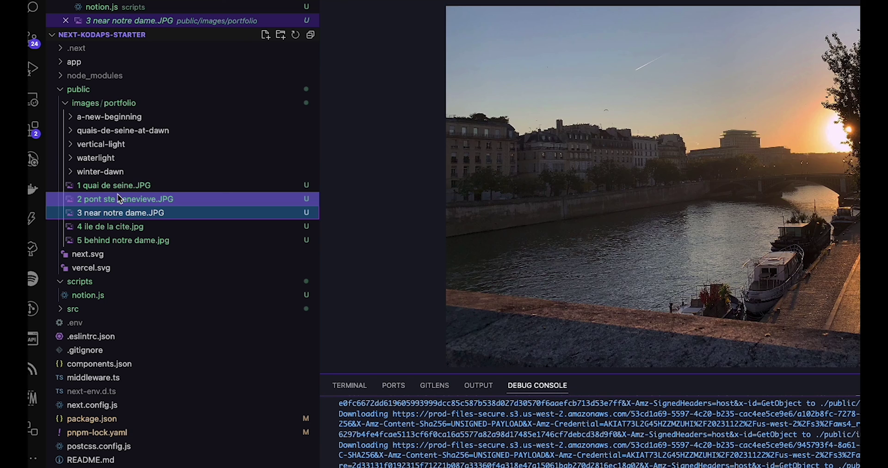
pyautogui.click(117, 196)
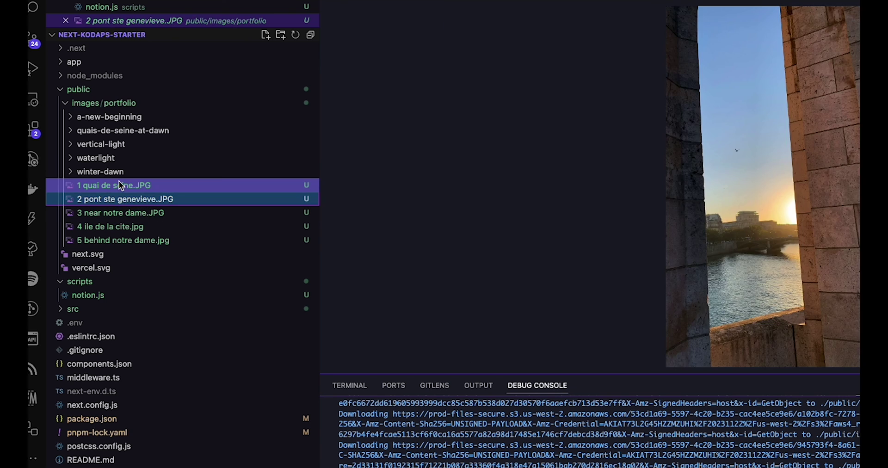
pyautogui.click(118, 184)
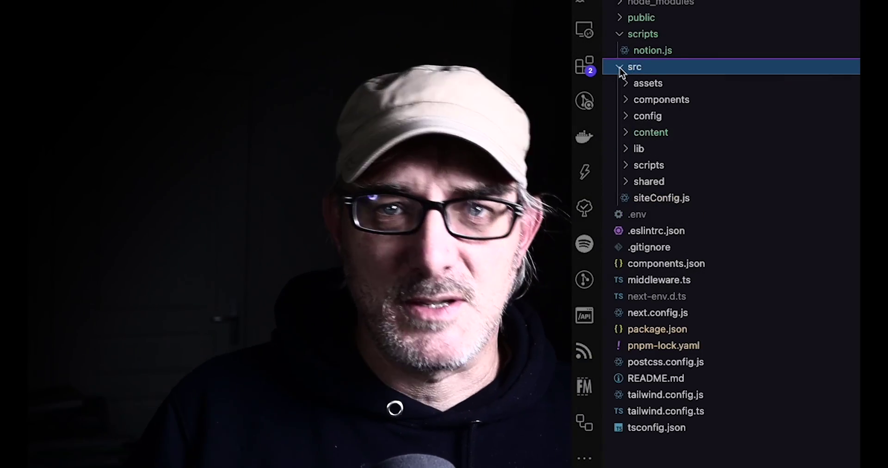
# Show the five generated markdown files in the src/content/portfolio folder
pyautogui.click(627, 131)
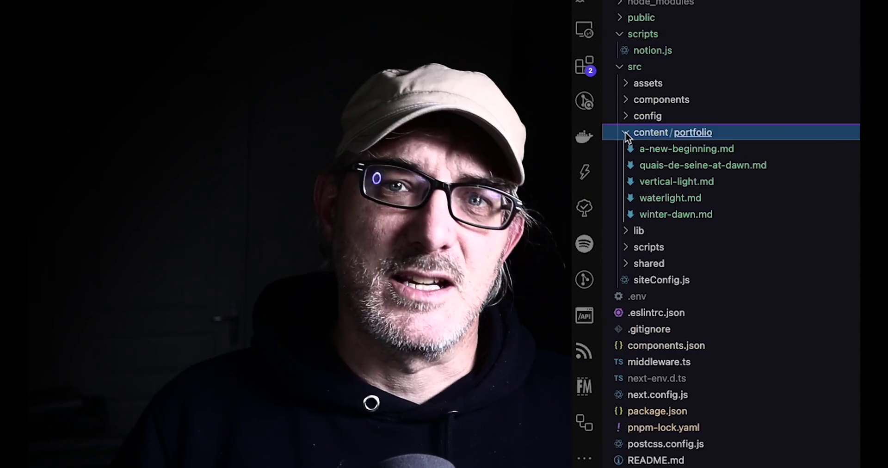